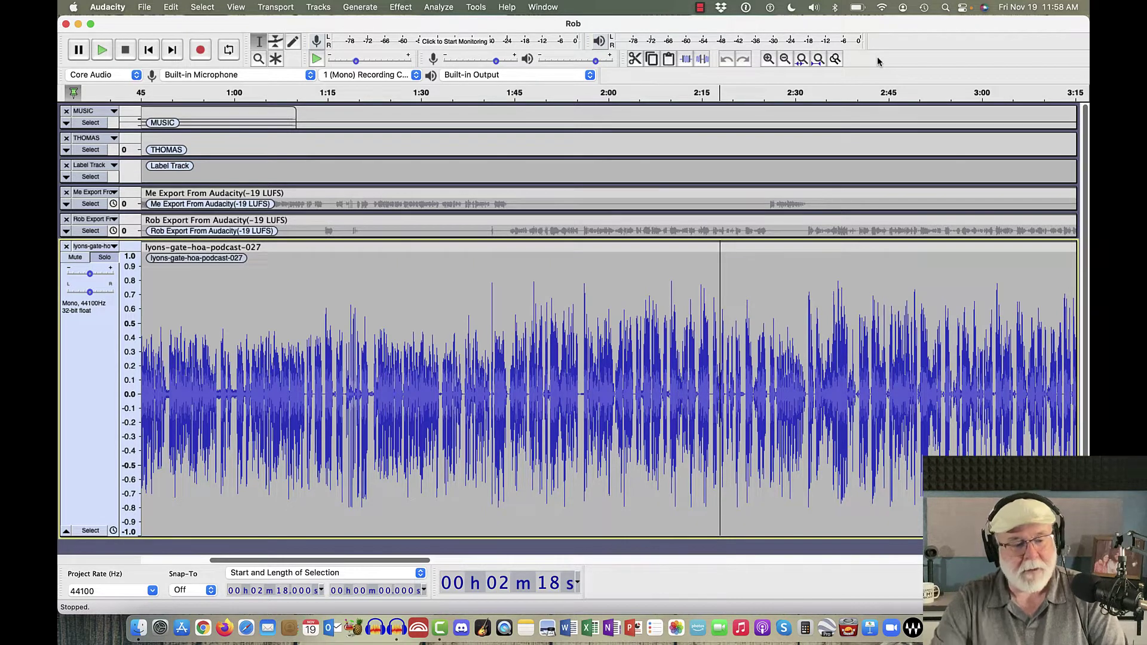
# - From the lyons-gate-hoa-podcast-027 track menu, choose Move Track to Top, above MUSIC and THOMAS
pyautogui.click(114, 246)
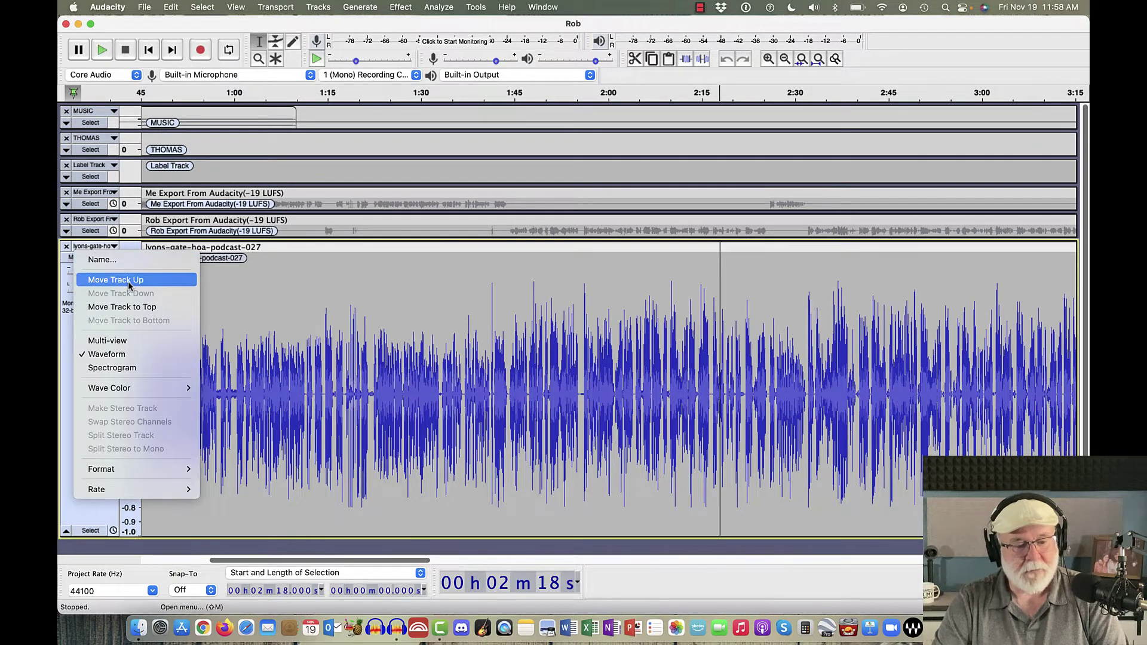
pyautogui.click(130, 307)
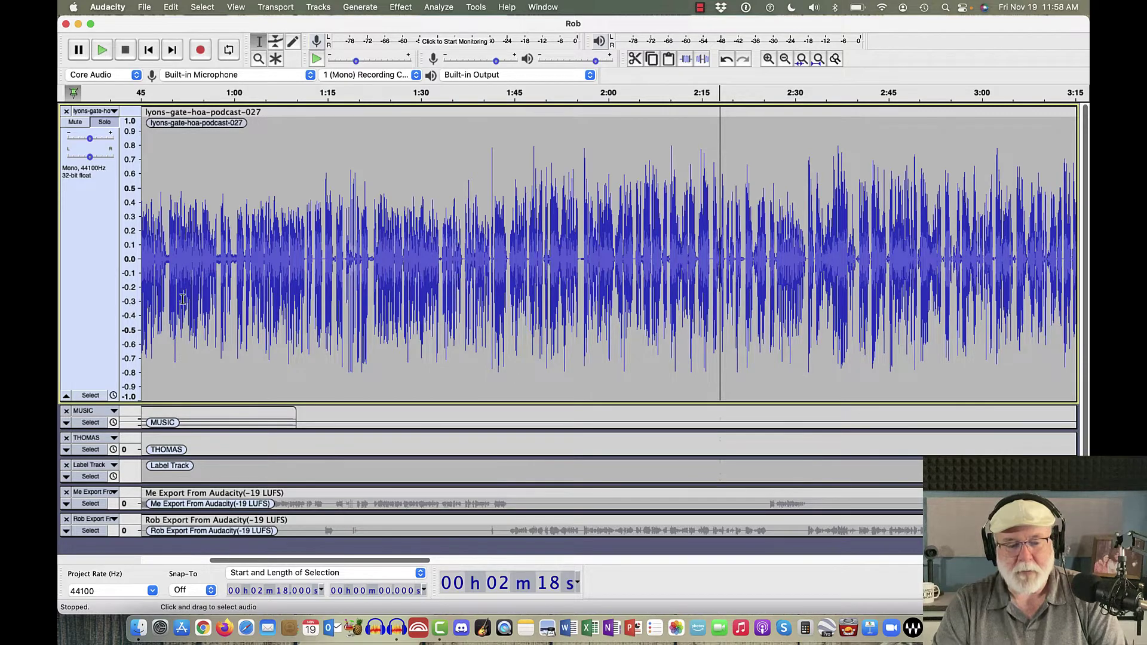
# - Zoom in three times so the timeline shows the first 19 seconds
pyautogui.hscroll(-5, 258, 290)
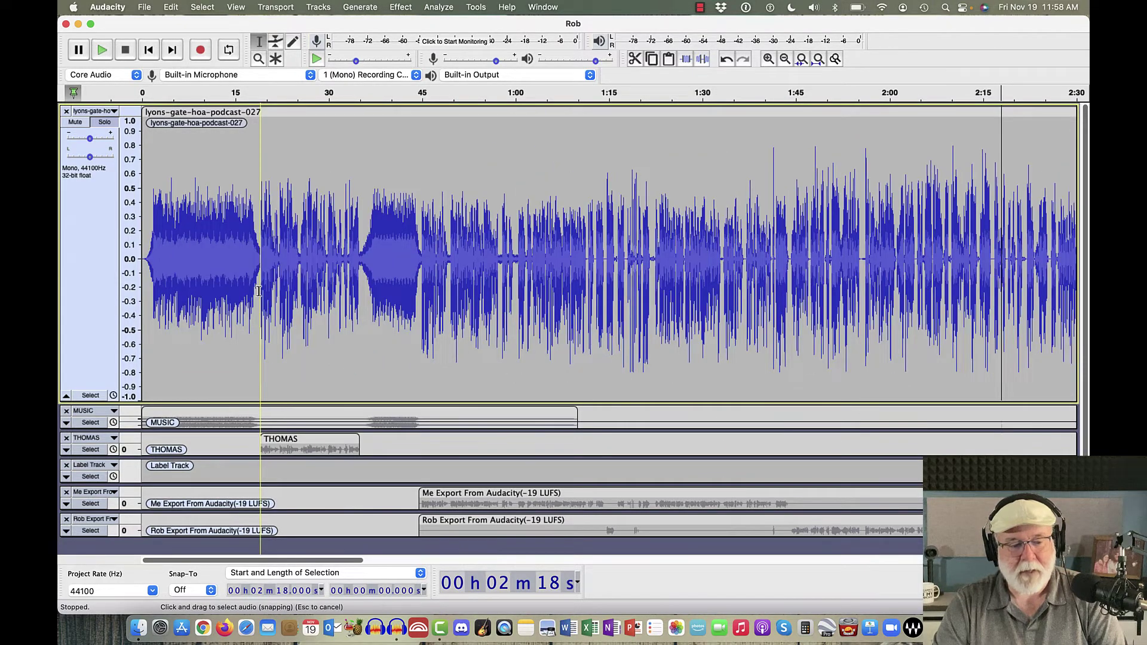
pyautogui.moveTo(184, 227); pyautogui.dragTo(196, 226)
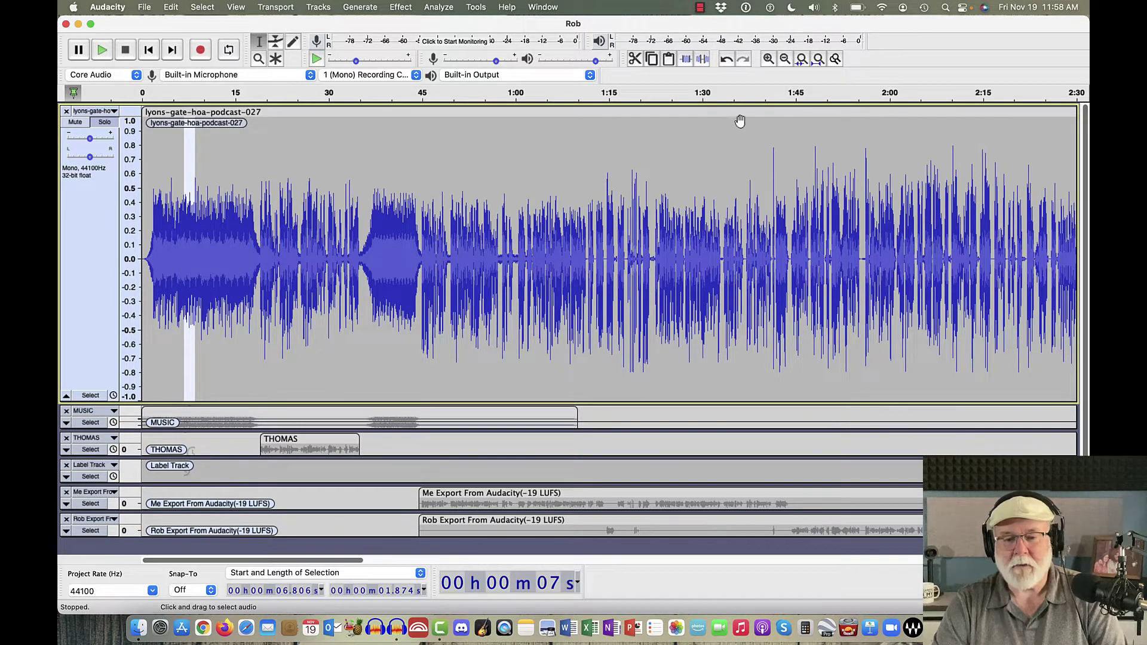
pyautogui.click(769, 59)
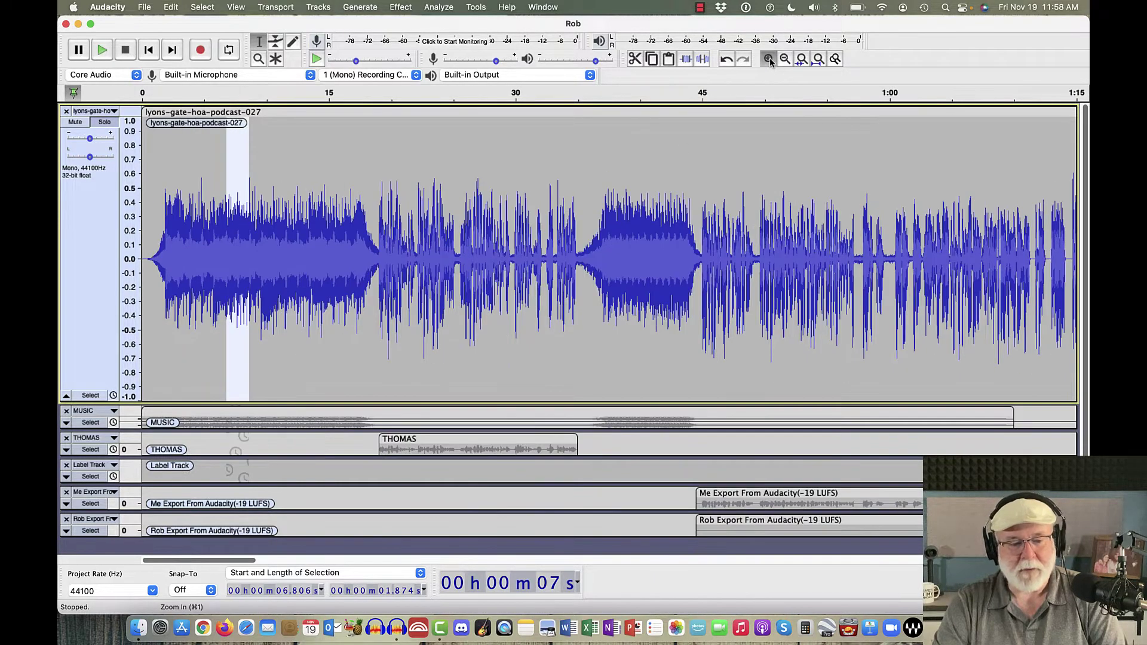
pyautogui.click(768, 59)
pyautogui.click(769, 59)
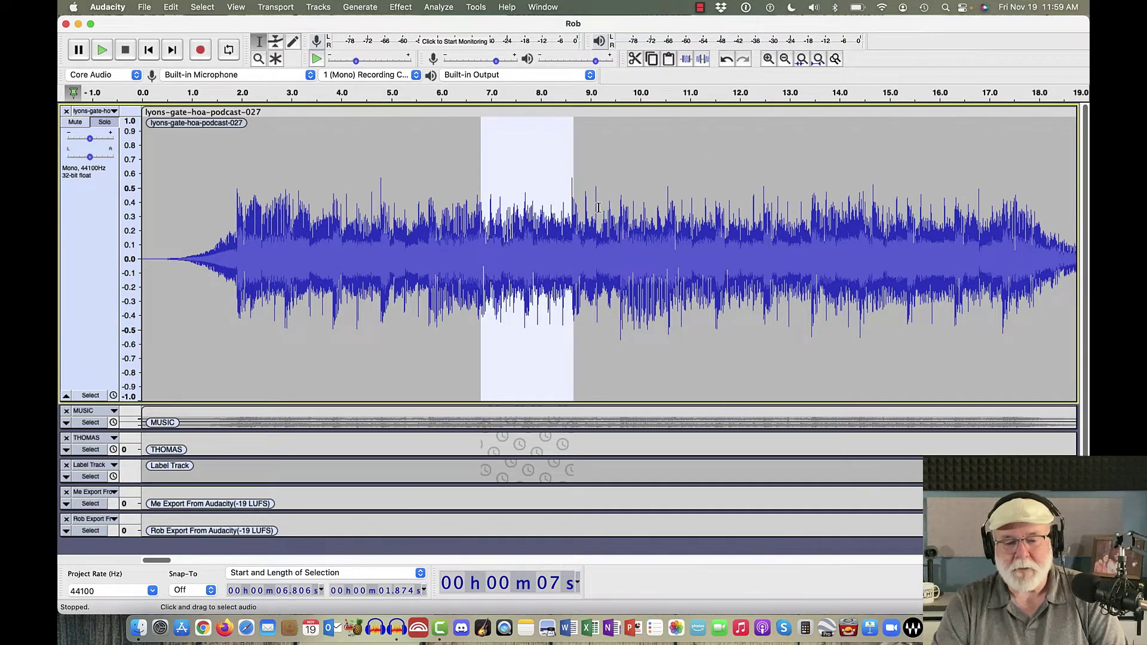
# - Select the podcast audio from 4.069 s to about 7.23 s and play it
pyautogui.moveTo(598, 208); pyautogui.dragTo(627, 208)
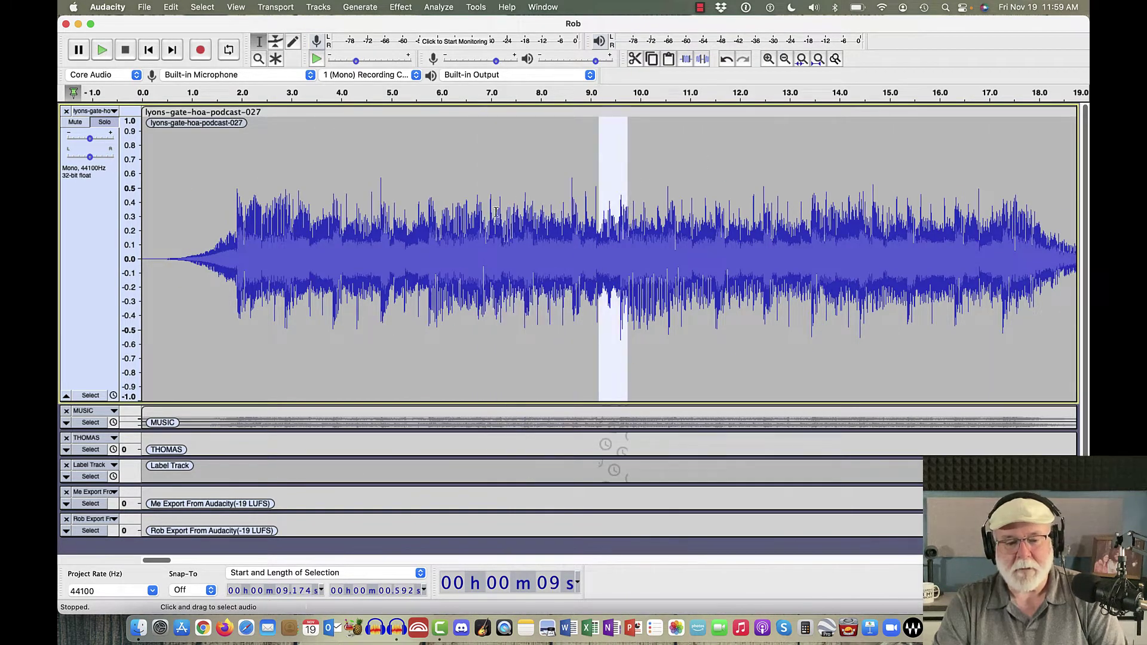
pyautogui.moveTo(448, 206); pyautogui.dragTo(471, 206)
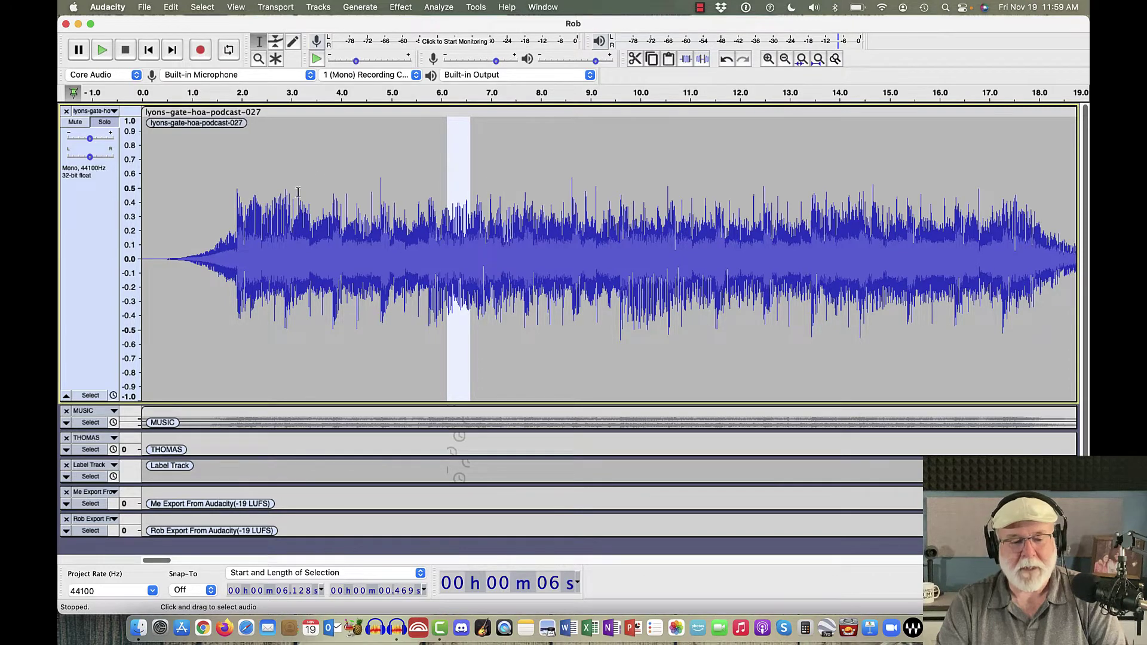
pyautogui.moveTo(344, 177); pyautogui.dragTo(497, 195)
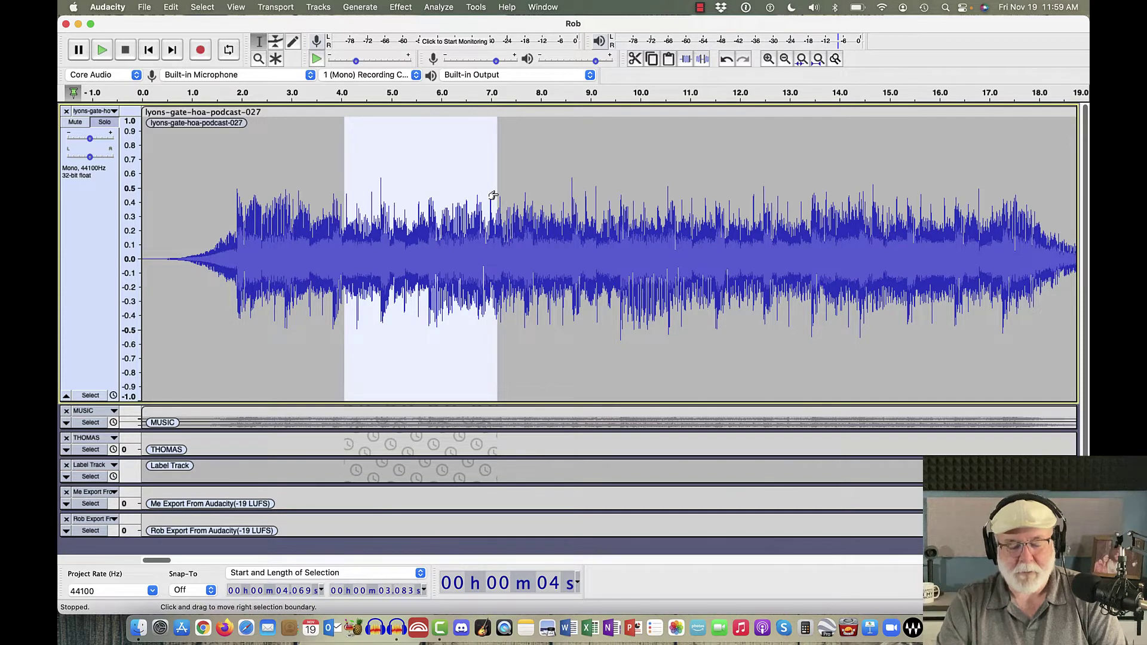
pyautogui.press('space')
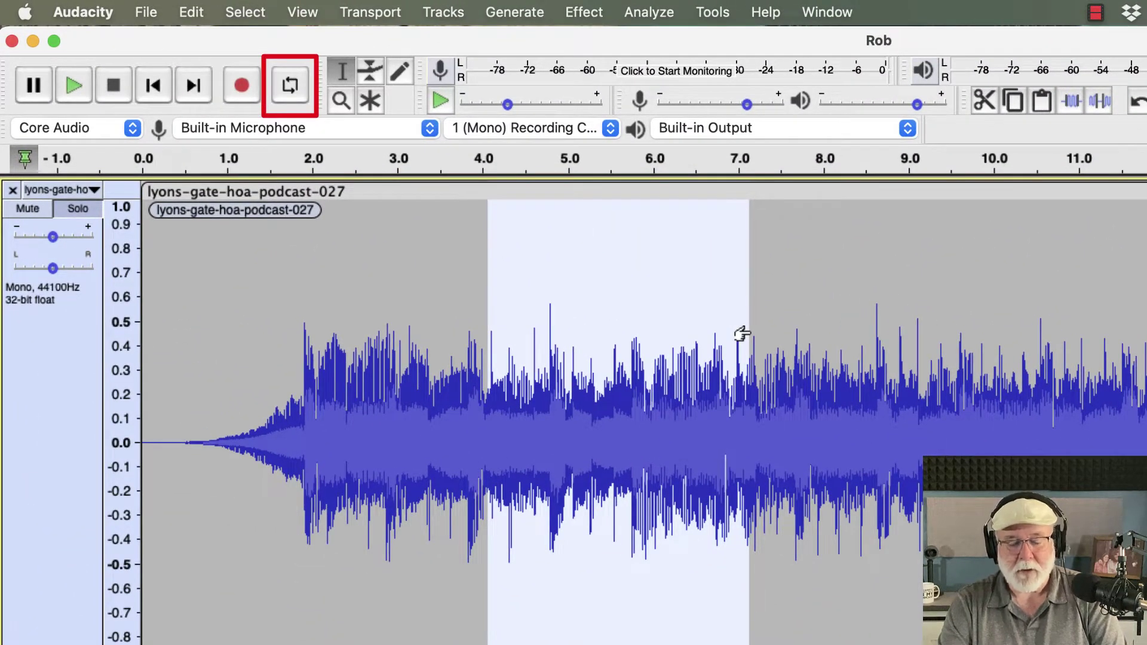
# - Turn looping on with L and play the 4.0–7.1 s selection repeatedly
pyautogui.press('l')
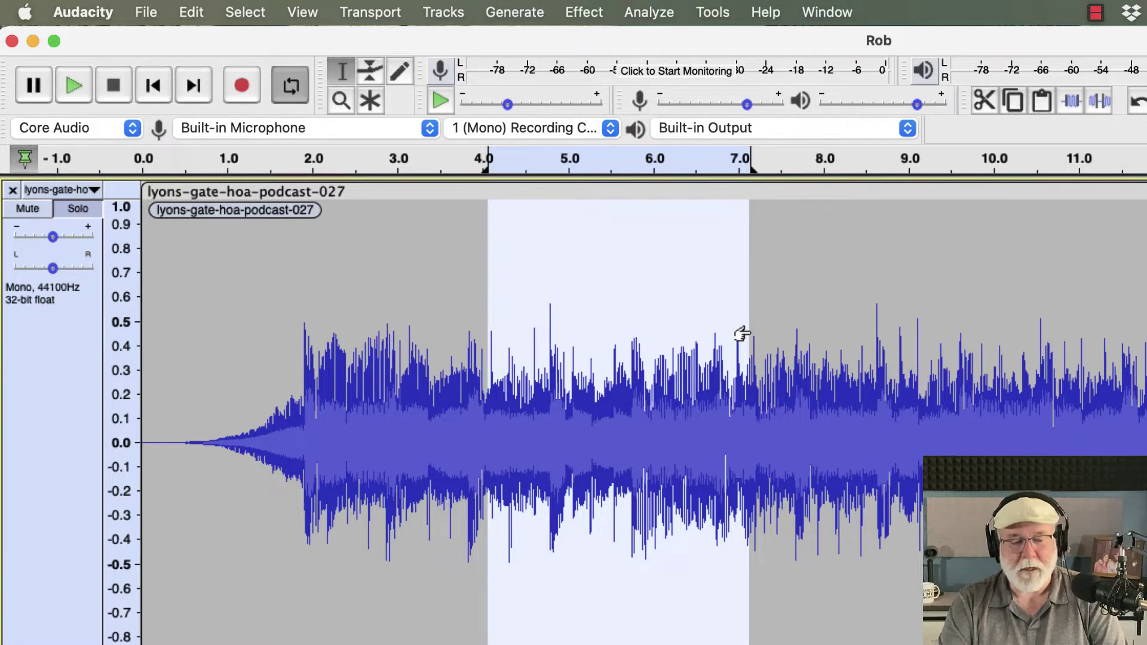
pyautogui.press('space')
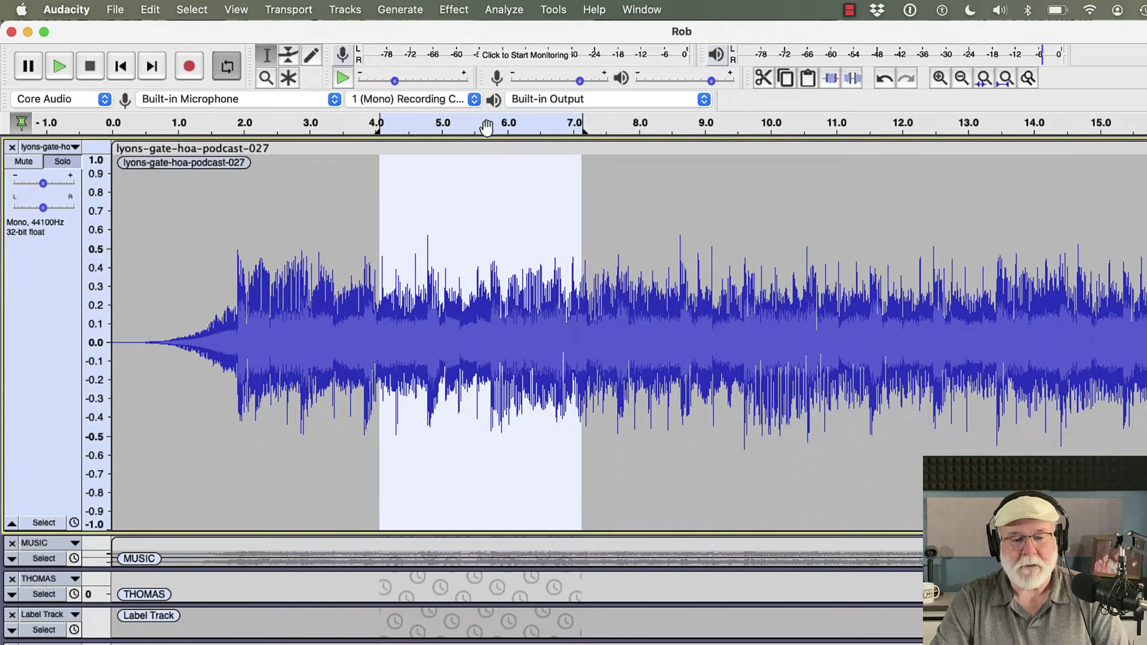
# - Shift the loop region, disable loop dragging, redraw the loop around 5.6–8.9 s, then undo once
pyautogui.moveTo(487, 127); pyautogui.dragTo(872, 124)
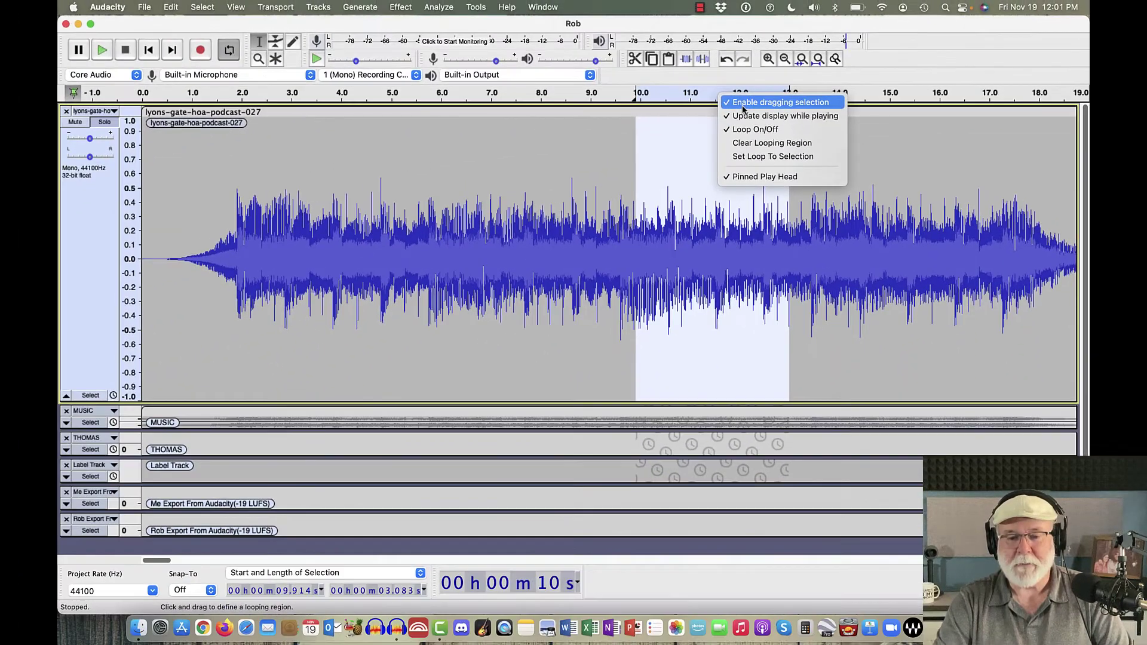
pyautogui.click(499, 174)
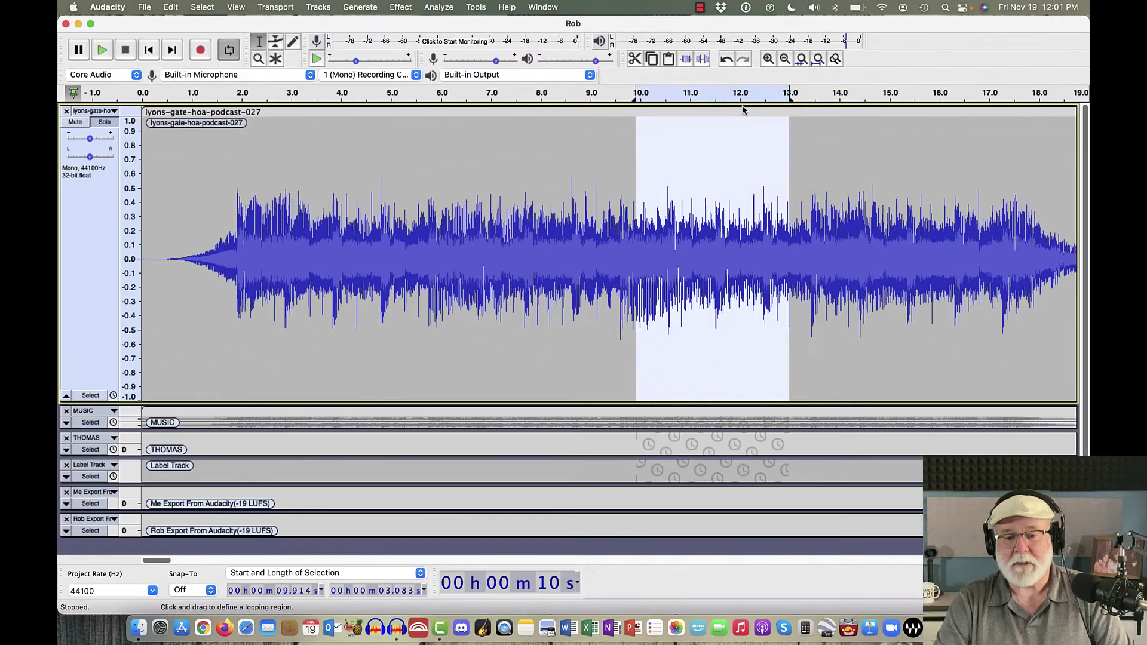
pyautogui.moveTo(708, 96); pyautogui.dragTo(494, 97)
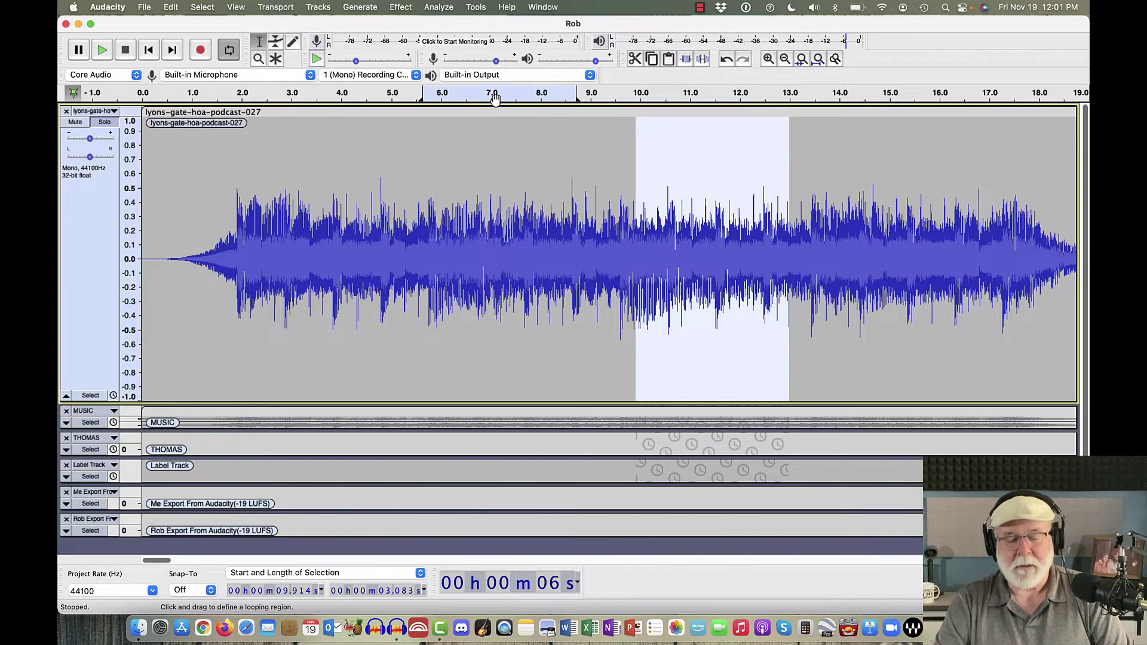
pyautogui.press('super+z')
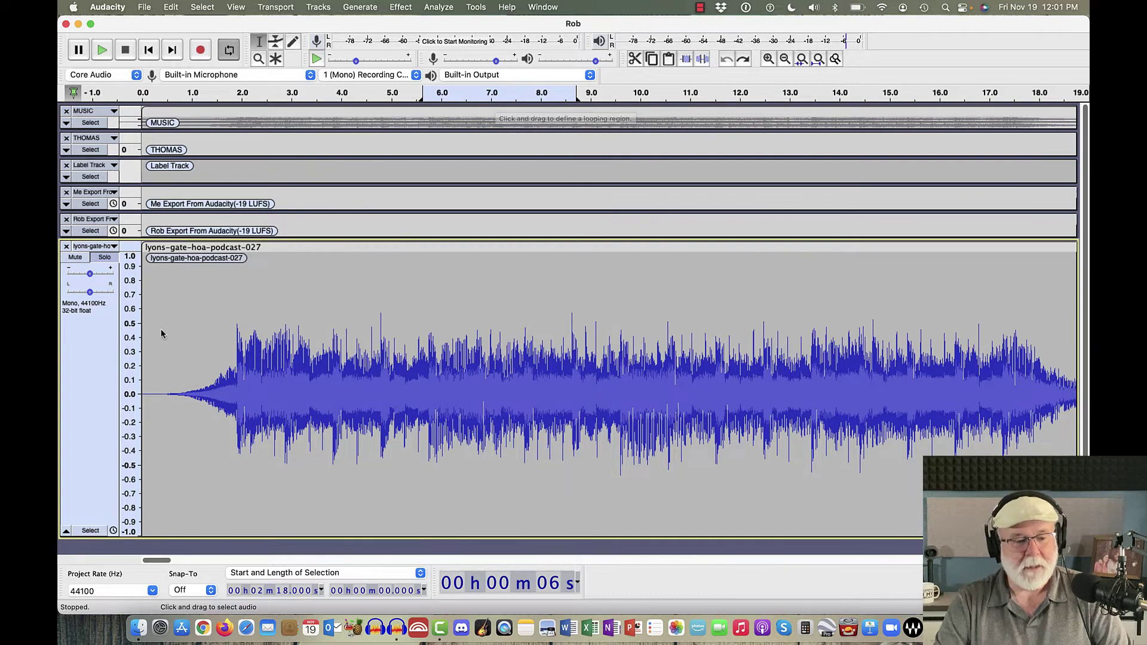
# - Move the podcast track back to the top and clear the looping region from the ruler
pyautogui.click(114, 247)
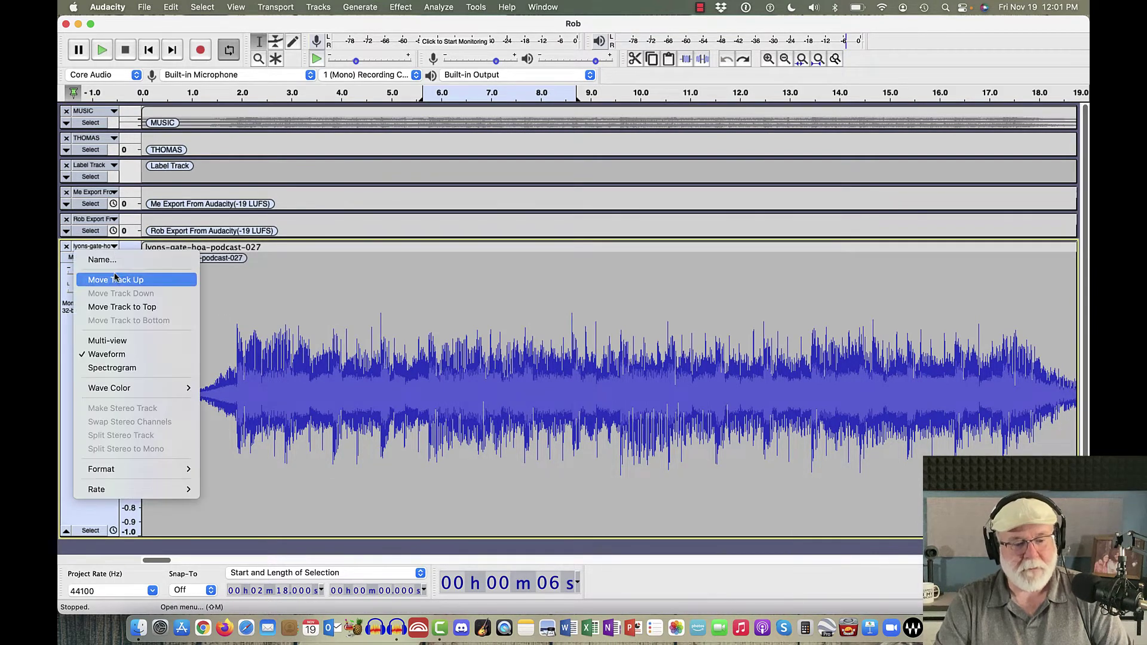
pyautogui.click(110, 307)
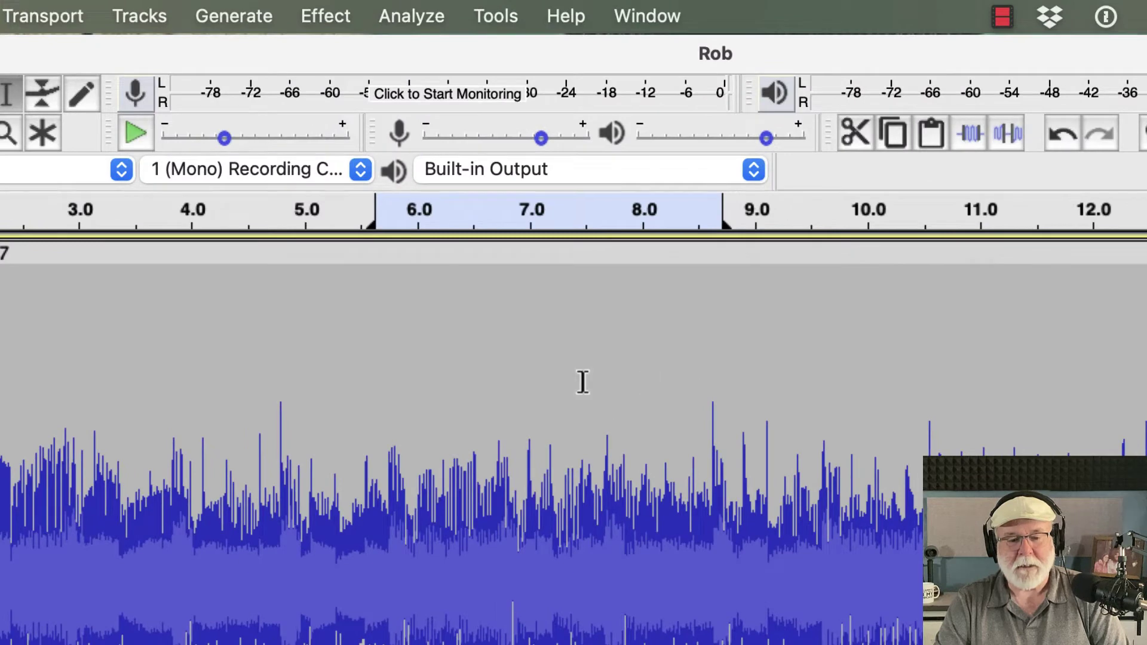
pyautogui.rightClick(581, 218)
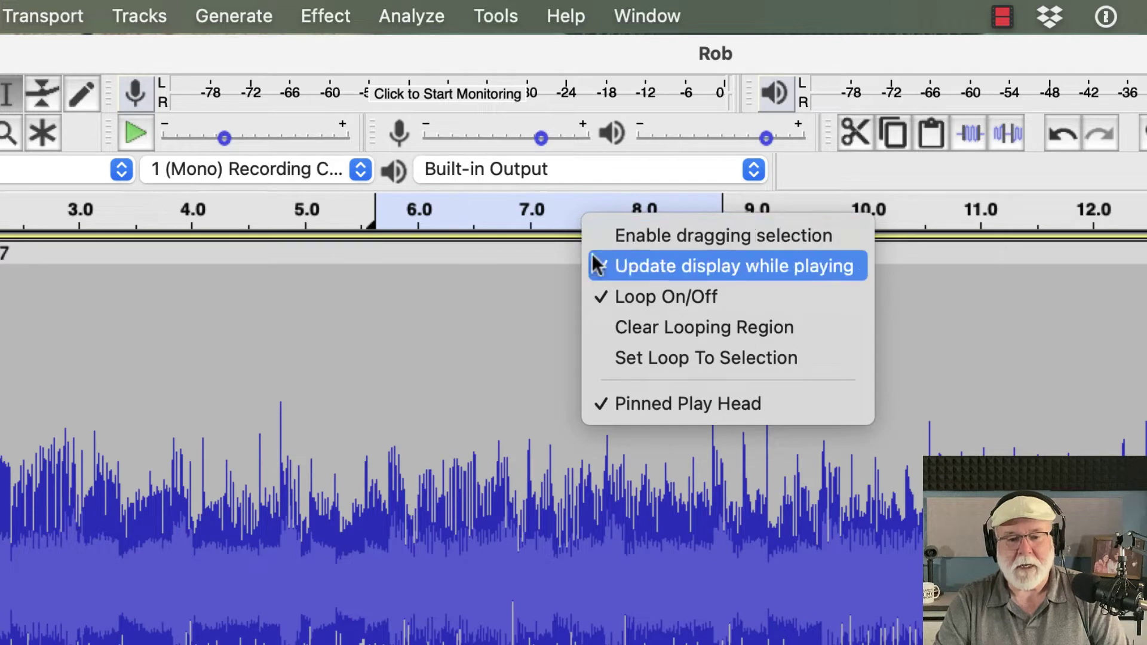
pyautogui.click(611, 327)
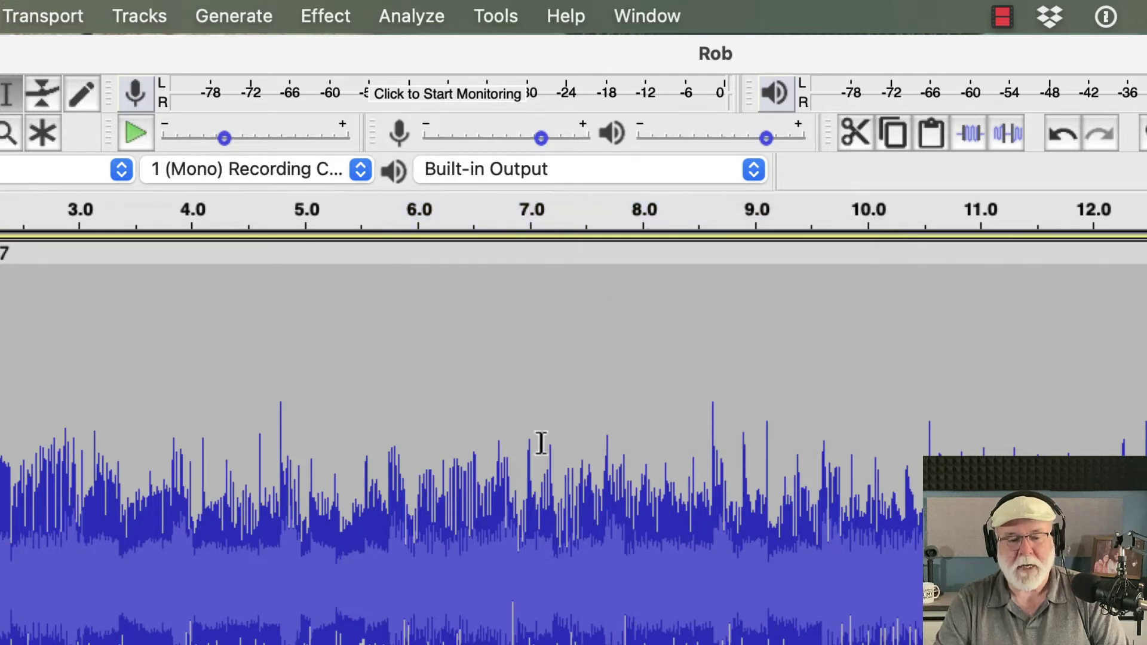
# - Re-enable loop dragging, place the loop at 9.174 s lasting 4.205 s, and turn looping off
pyautogui.moveTo(376, 442); pyautogui.dragTo(576, 464)
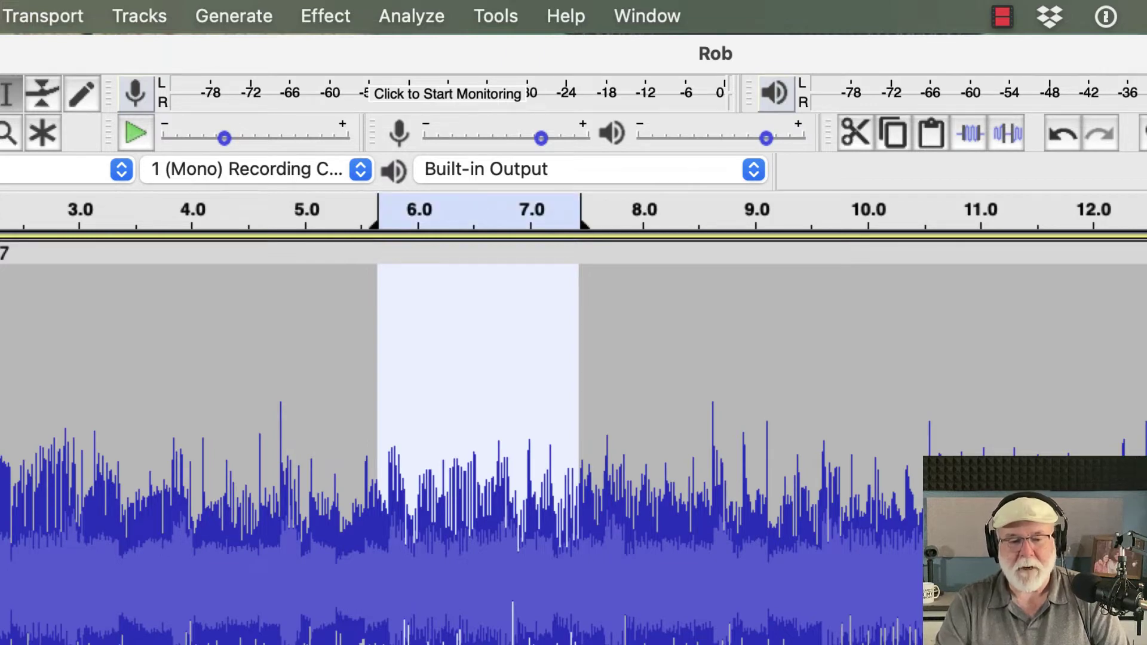
pyautogui.rightClick(482, 212)
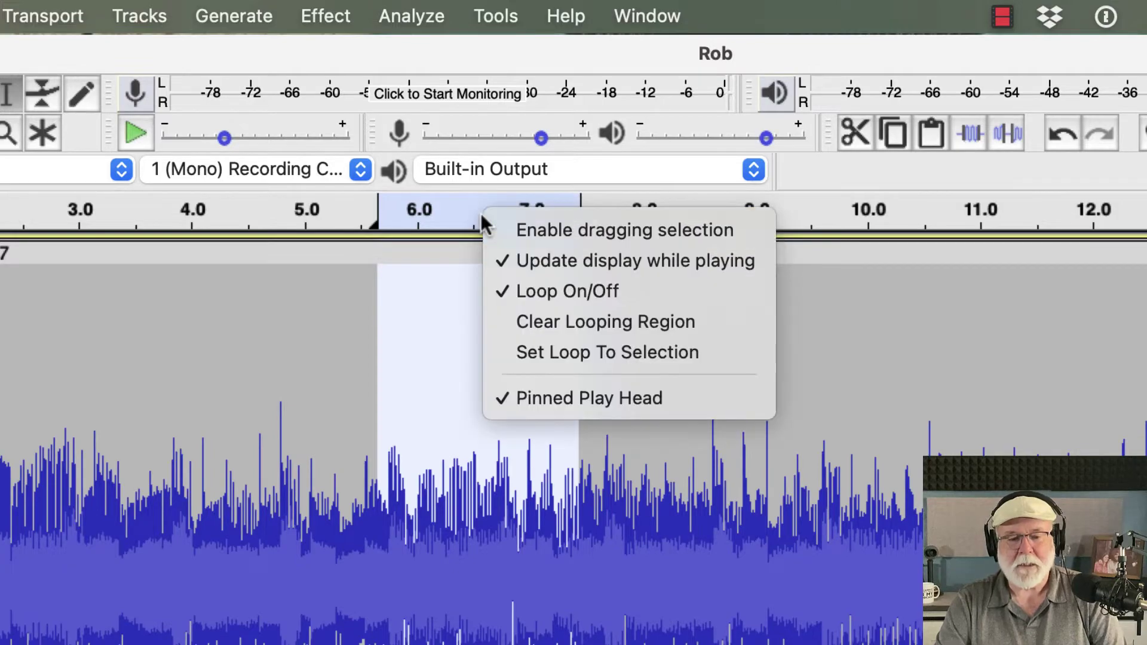
pyautogui.click(495, 231)
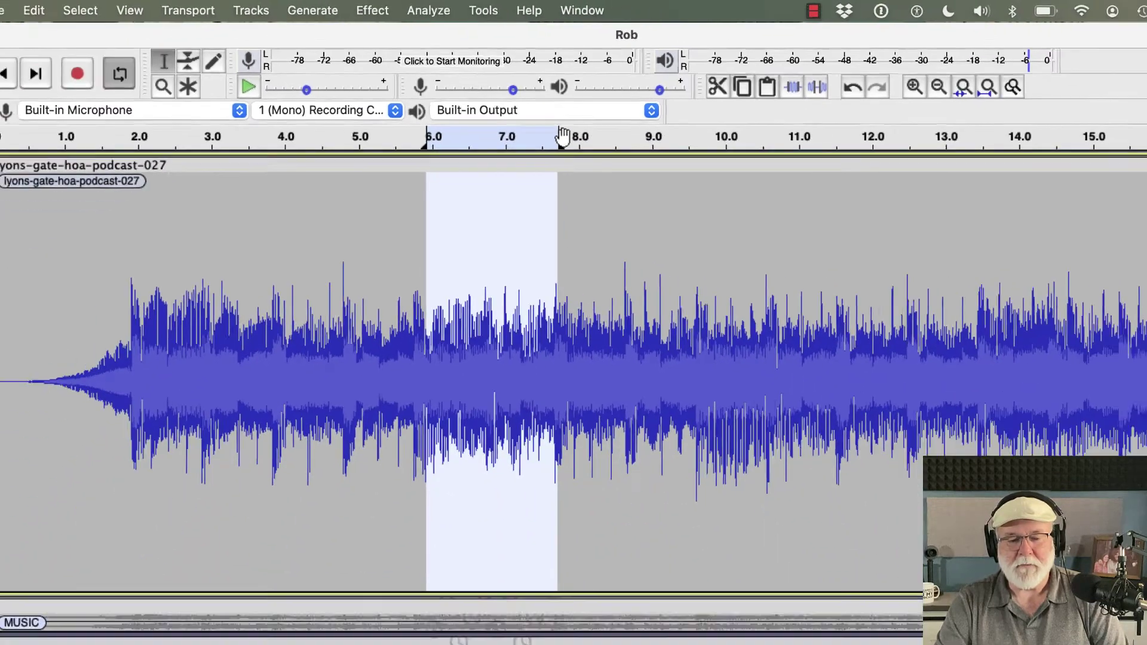
pyautogui.moveTo(473, 211); pyautogui.dragTo(1035, 212)
pyautogui.moveTo(715, 93); pyautogui.dragTo(808, 97)
pyautogui.press('l')
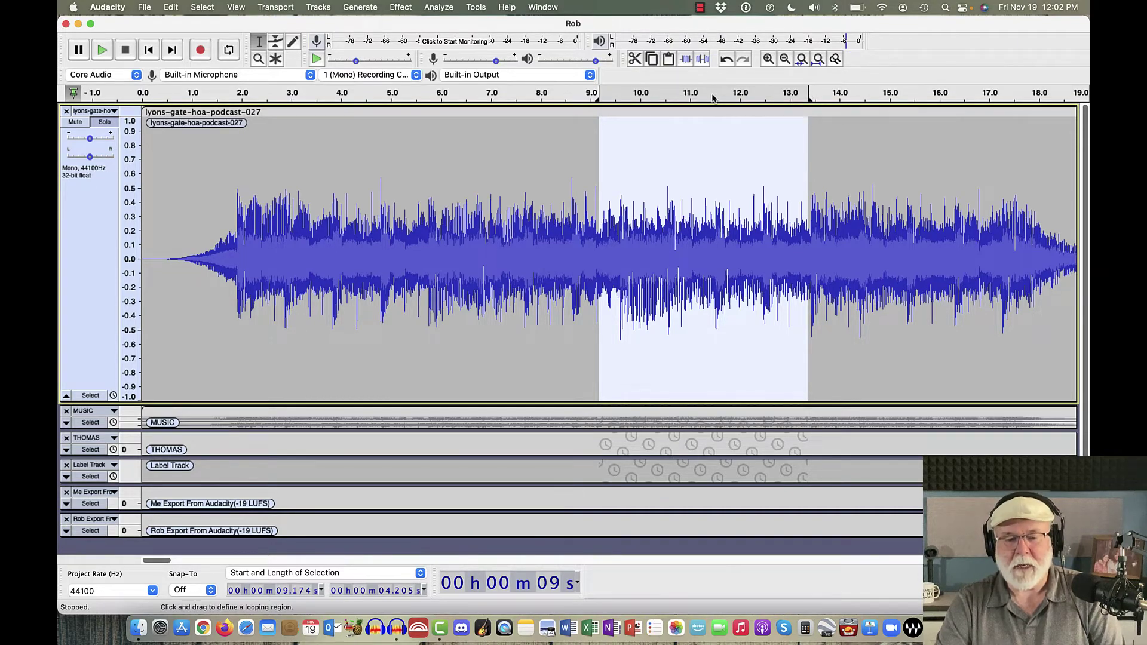
# - Clear the looping region and deselect, leaving the cursor at 8.570 s
pyautogui.rightClick(713, 97)
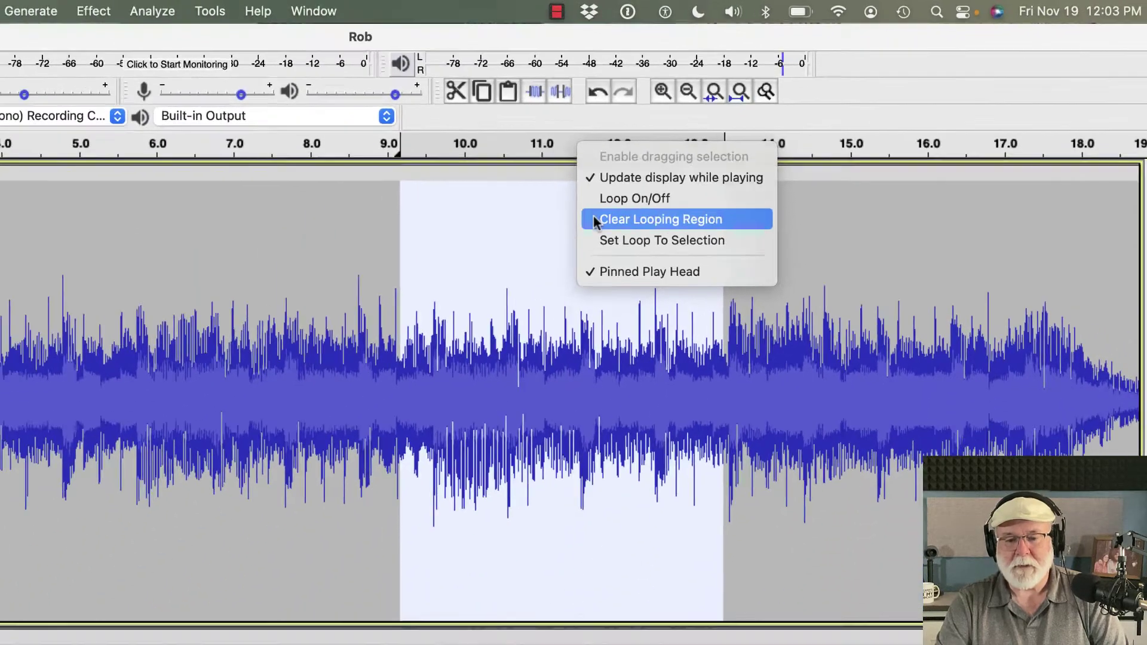
pyautogui.click(593, 219)
pyautogui.click(564, 159)
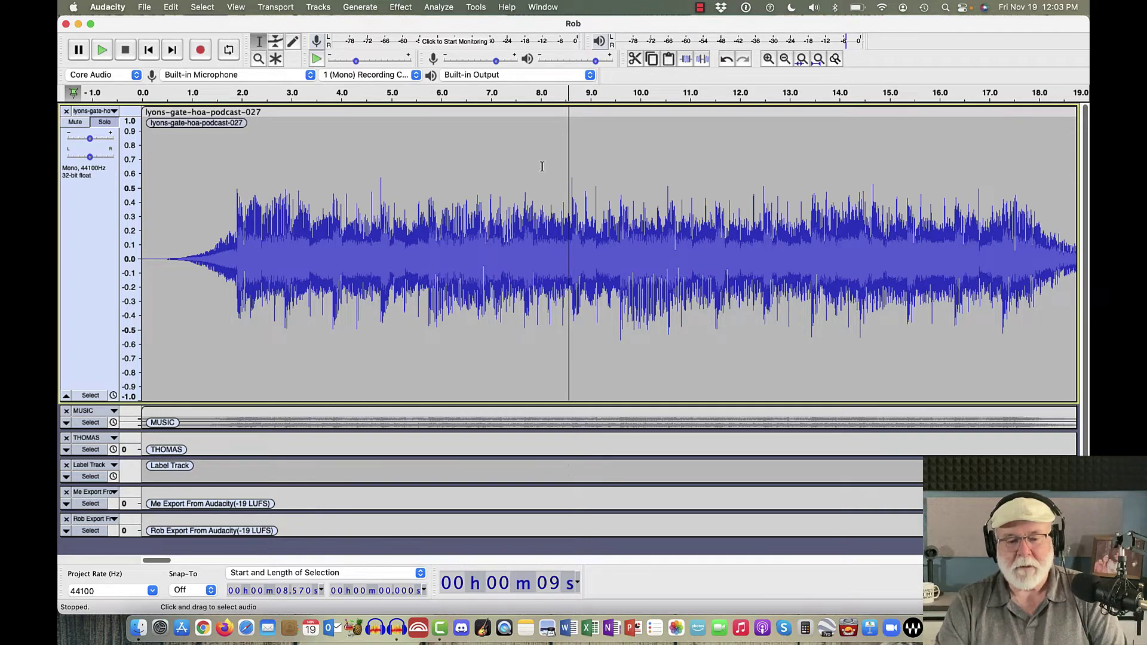
# - Select 3.674 s of audio starting at 7.423 s and turn looping on for it
pyautogui.moveTo(541, 167); pyautogui.dragTo(622, 181)
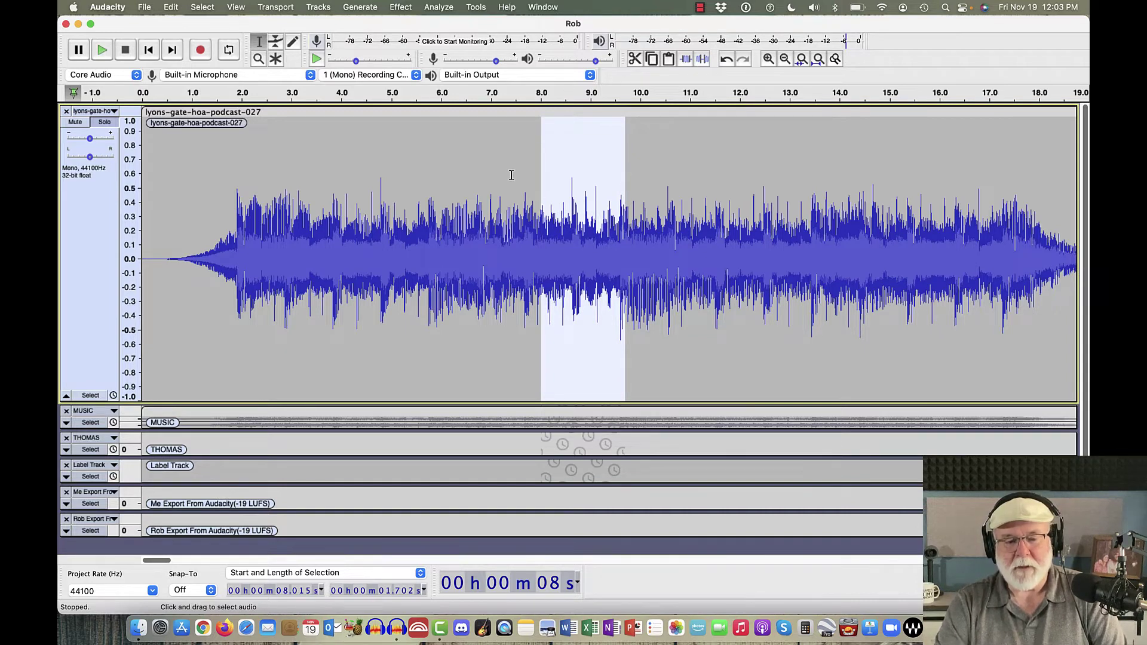
pyautogui.moveTo(513, 175); pyautogui.dragTo(693, 181)
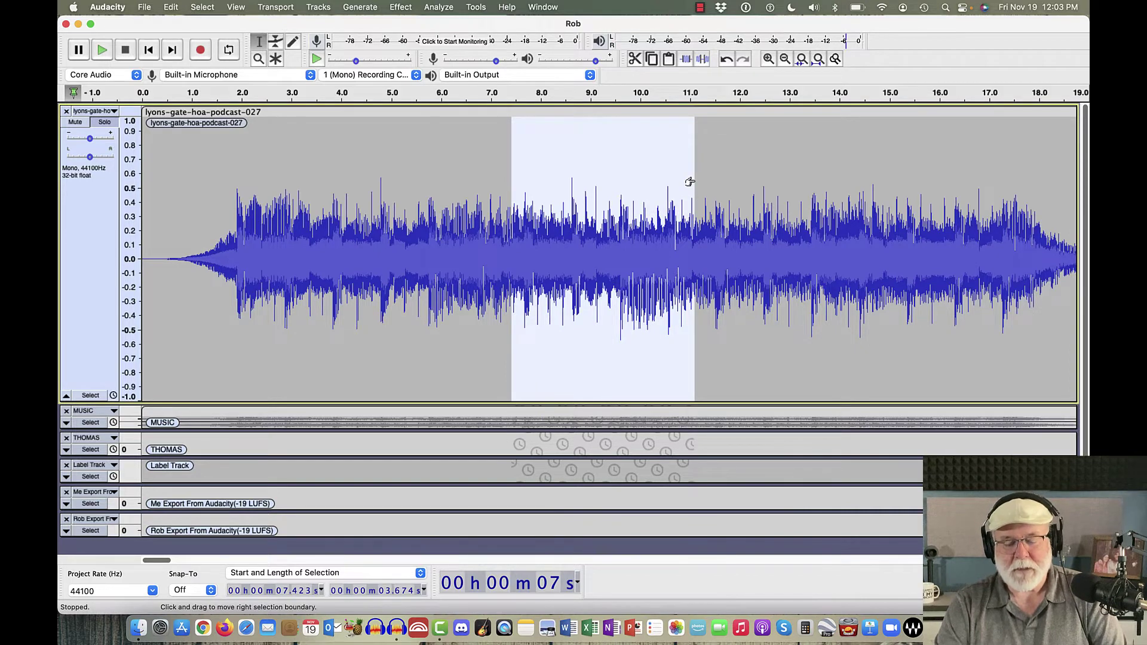
pyautogui.press('l')
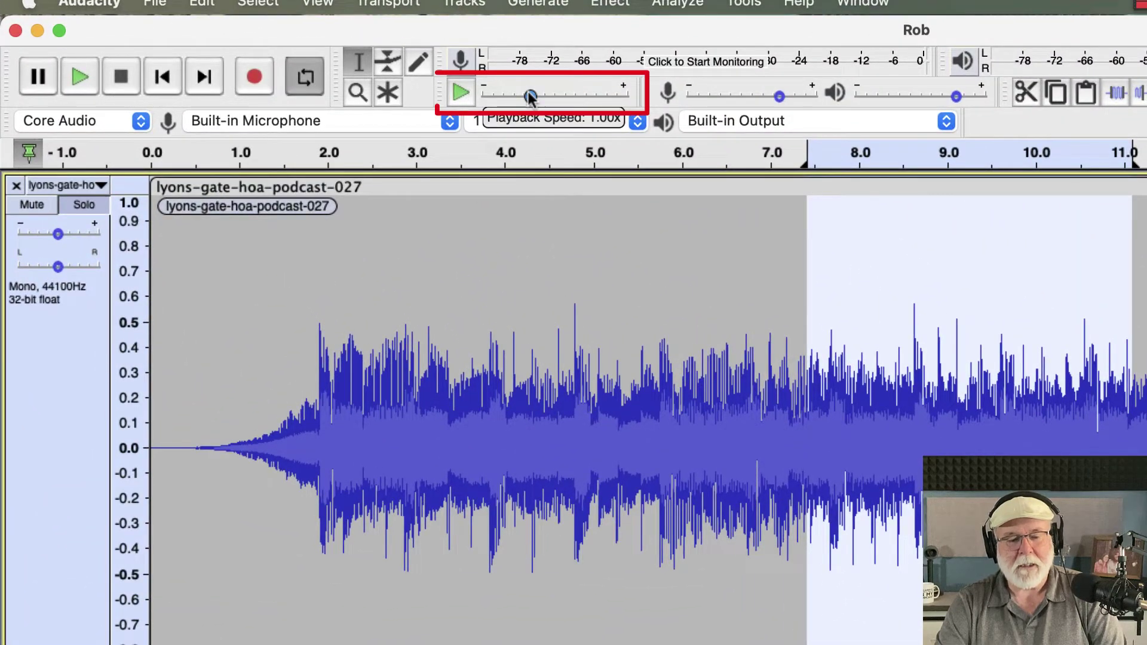
# - Play the loop at 1.13x speed, then stop and replay it at 0.60x
pyautogui.moveTo(530, 96); pyautogui.dragTo(565, 98)
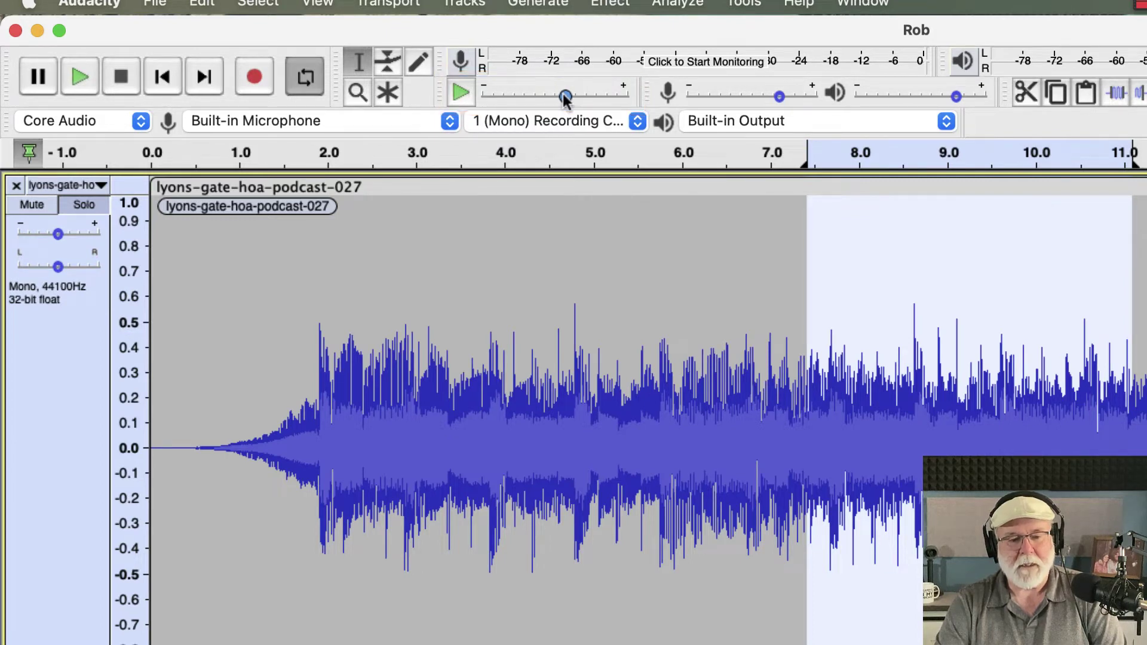
pyautogui.click(457, 91)
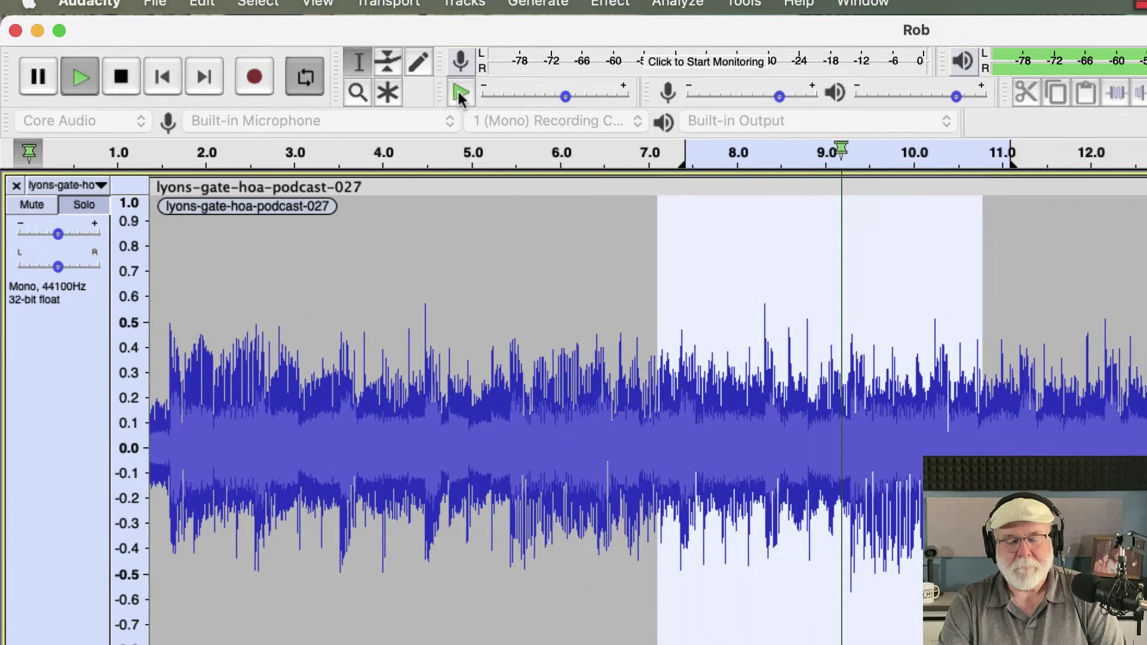
pyautogui.click(460, 94)
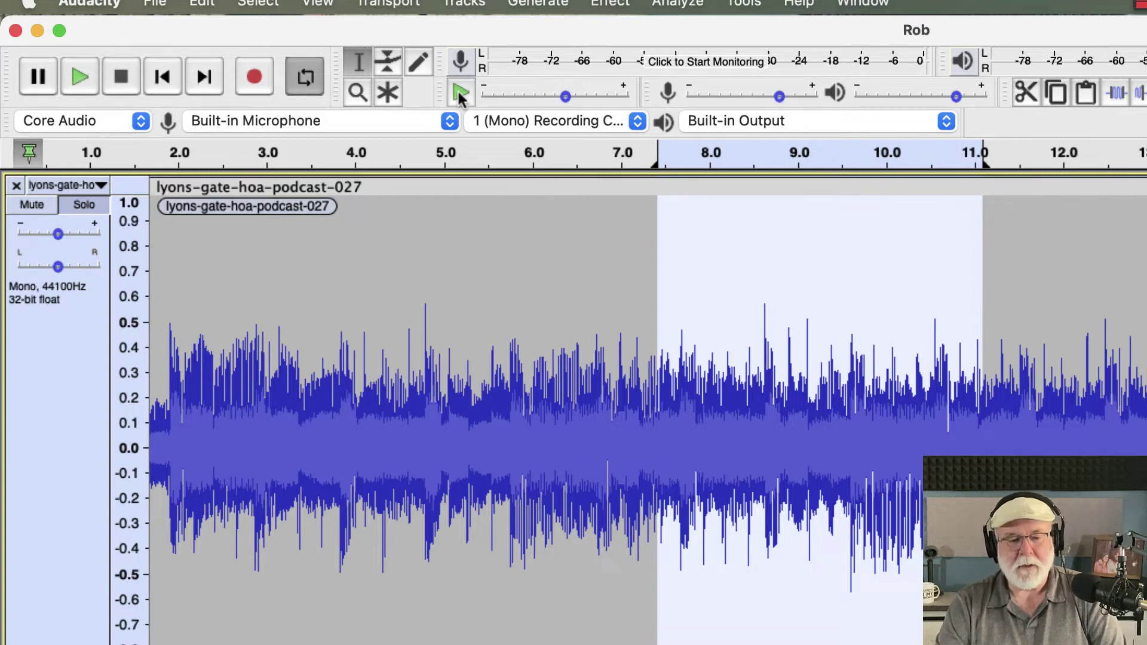
pyautogui.moveTo(566, 99); pyautogui.dragTo(517, 99)
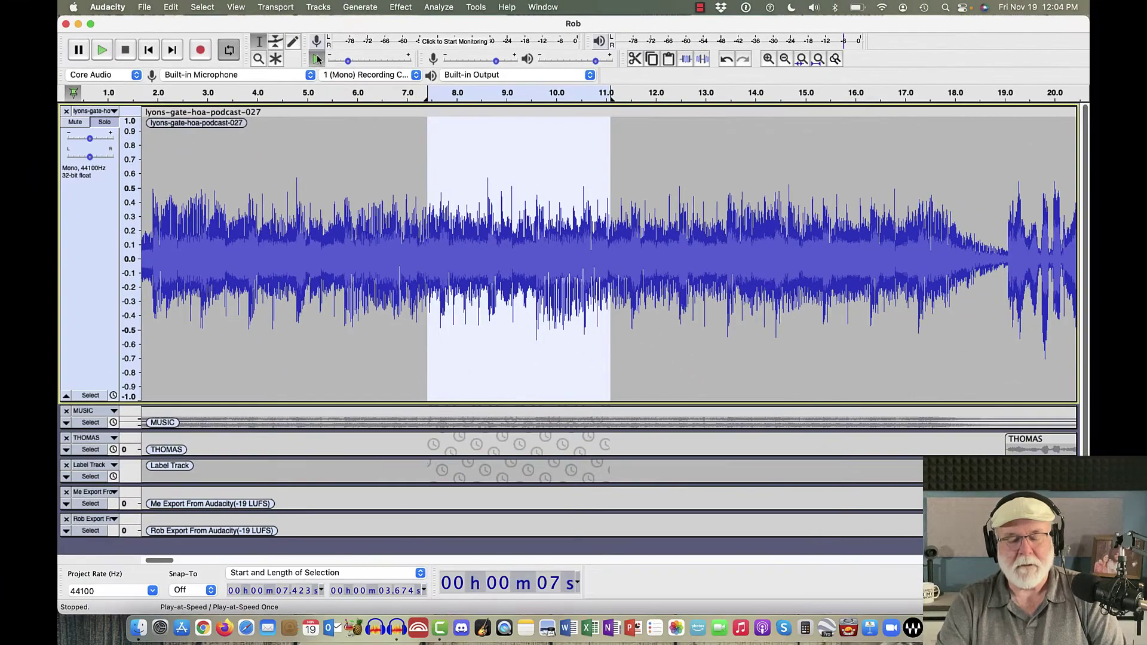
pyautogui.click(439, 88)
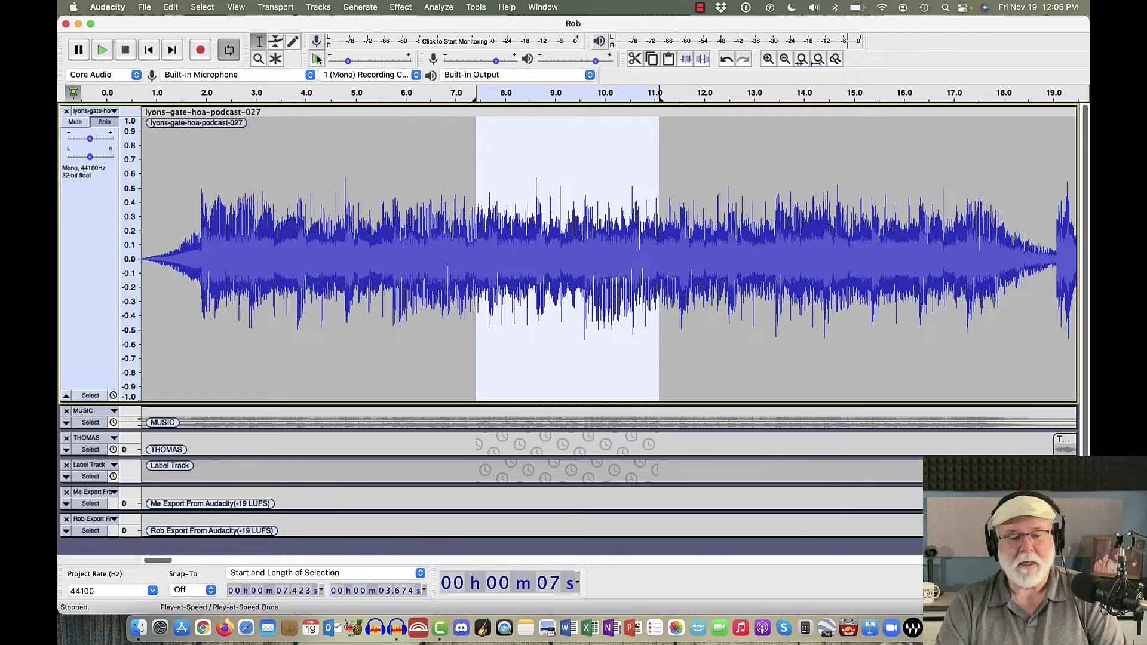
pyautogui.click(401, 8)
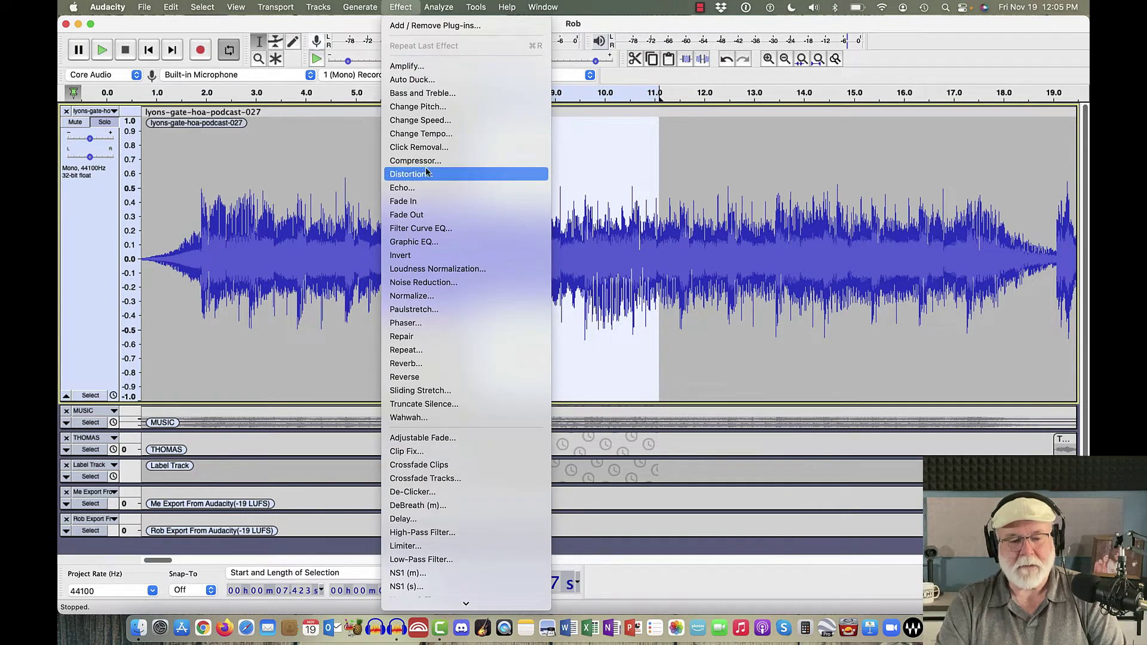
pyautogui.click(427, 231)
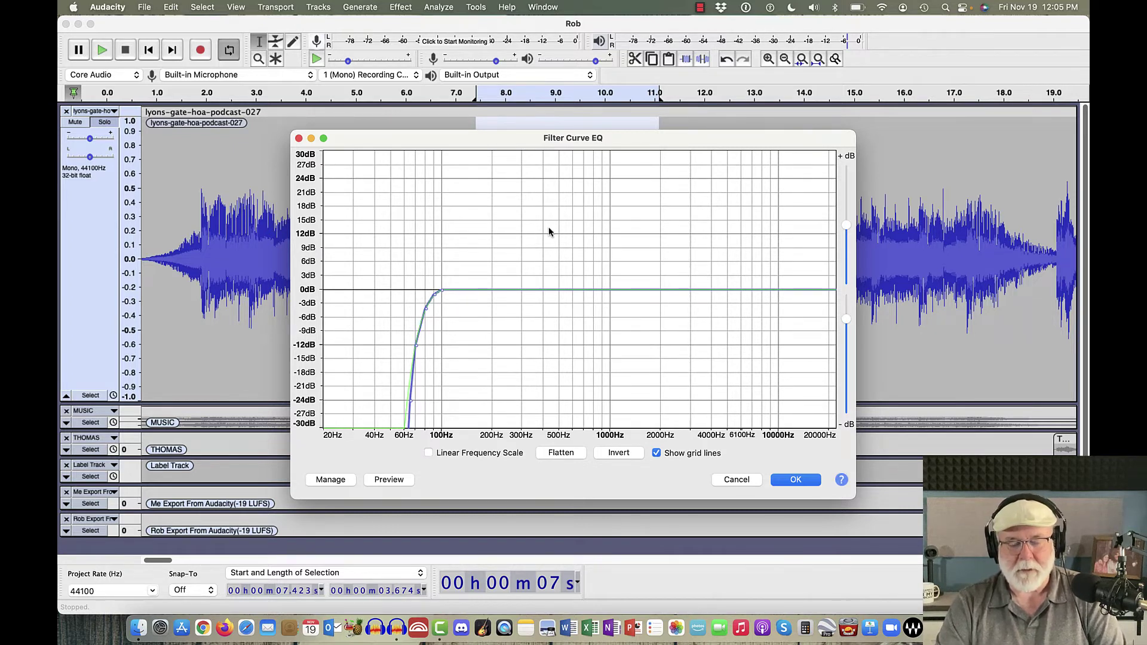
pyautogui.click(389, 480)
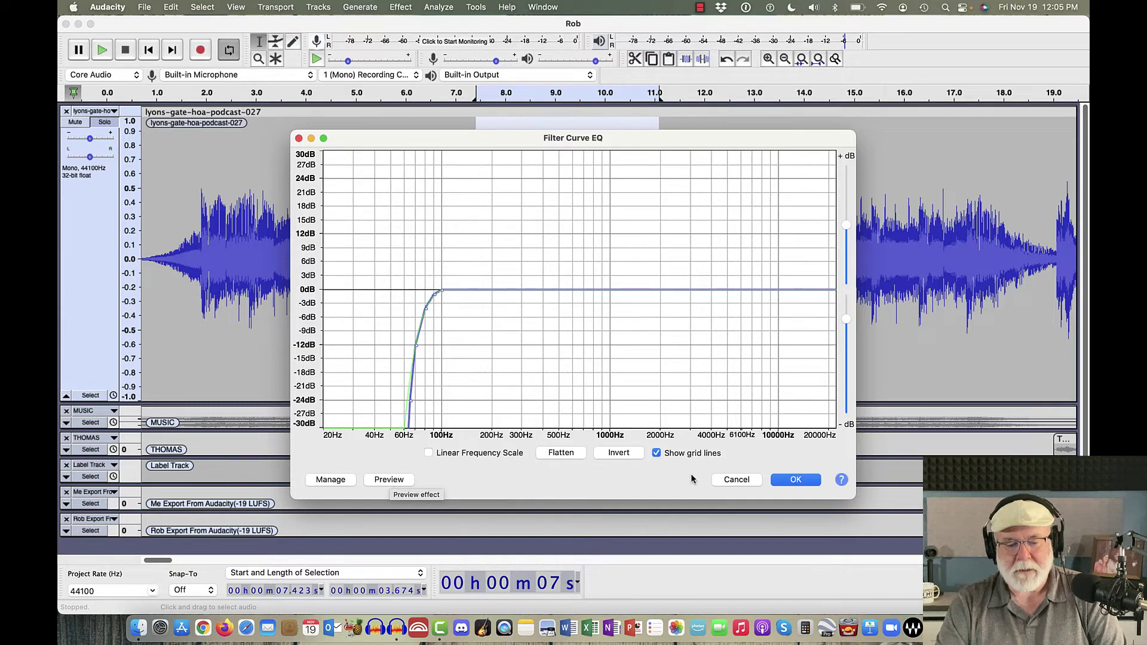
# - Close the EQ without applying and view Playback preferences, showing the 12-second effects preview length
pyautogui.click(735, 478)
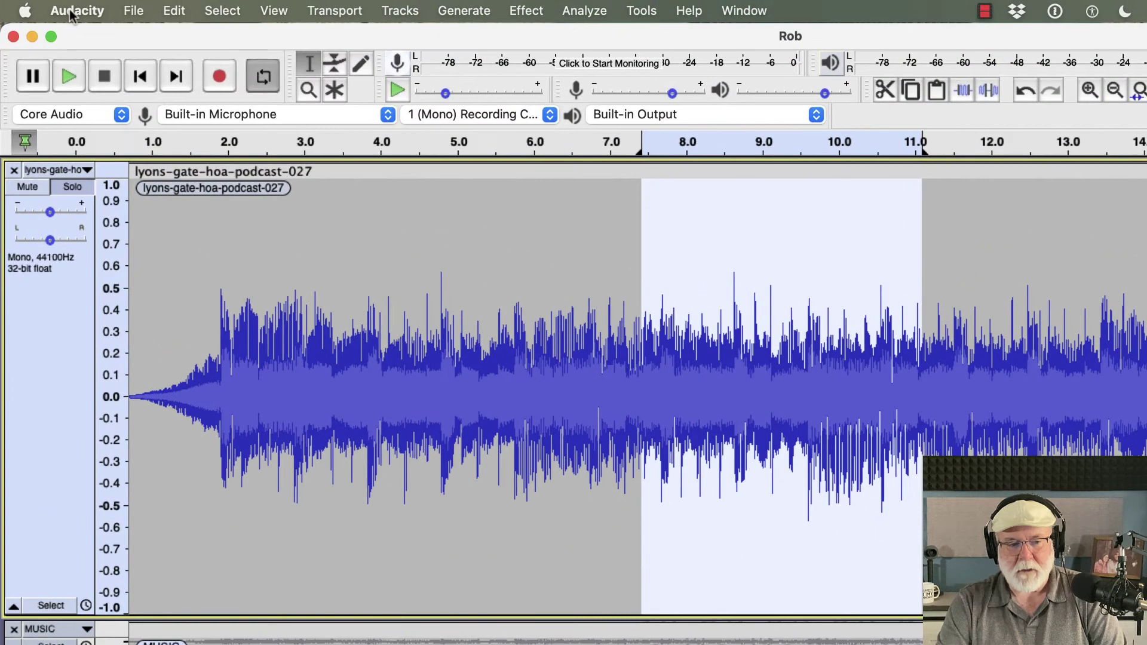
pyautogui.click(103, 8)
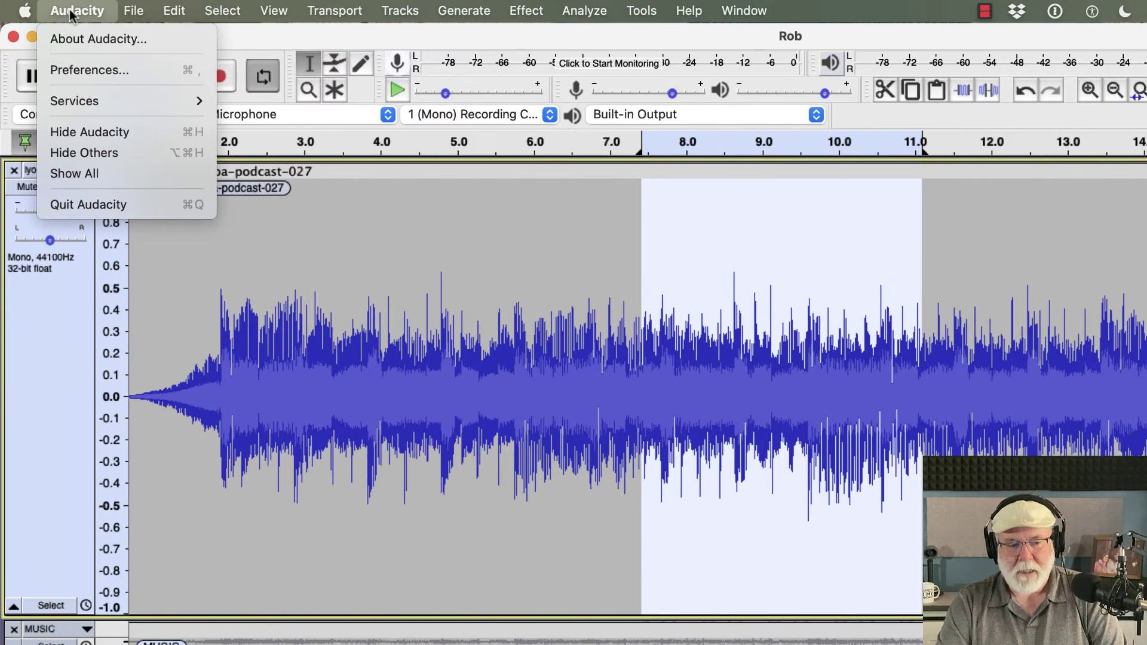
pyautogui.click(105, 70)
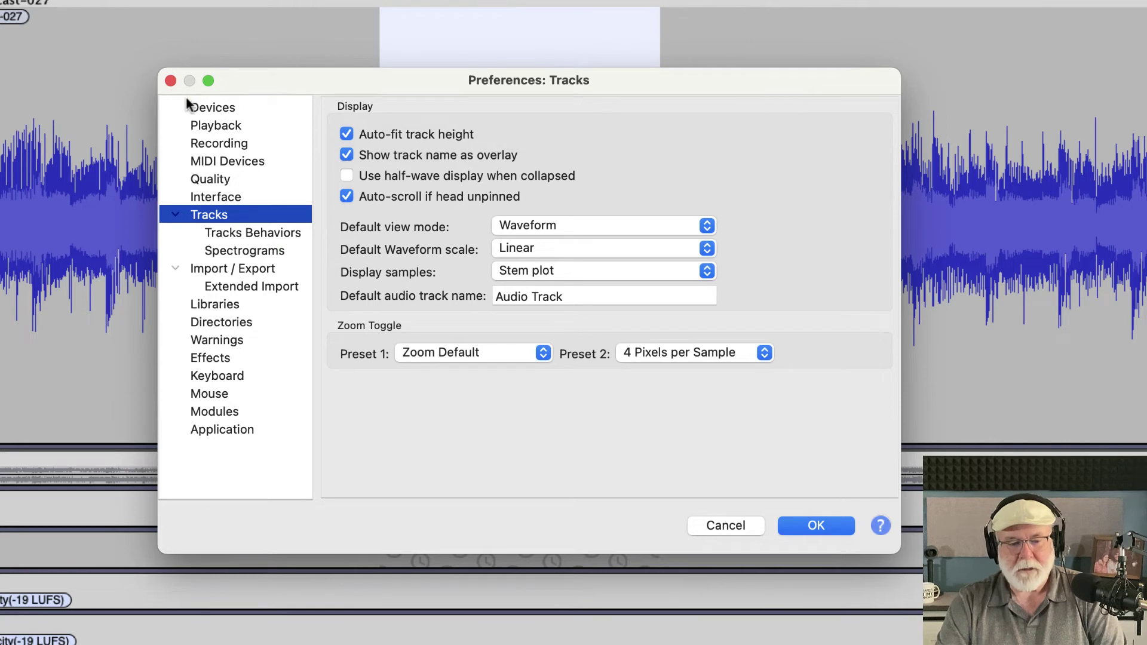
pyautogui.click(225, 133)
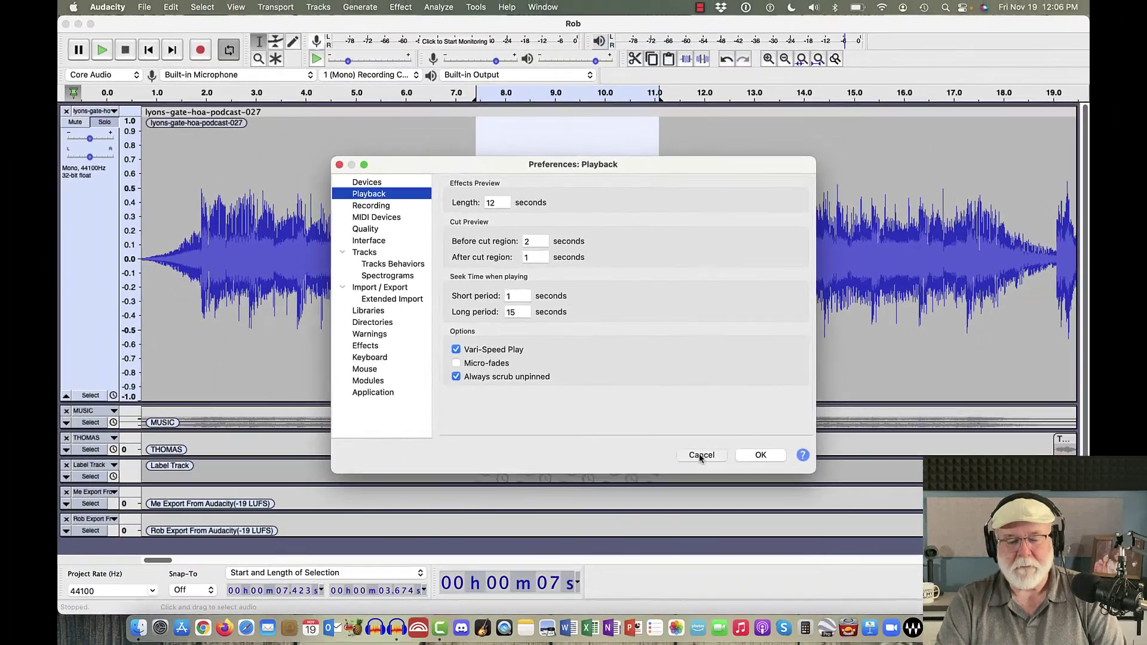
# - Cancel Preferences, clear the looping region, and drop the selection to a cursor near 7 s
pyautogui.click(724, 525)
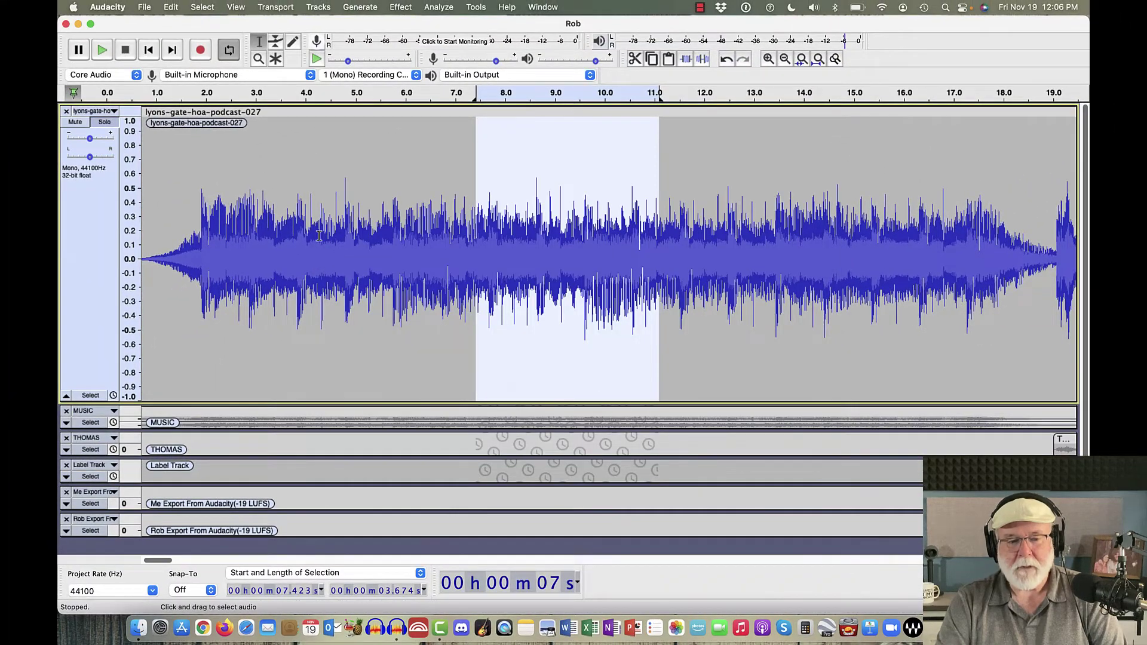
pyautogui.rightClick(524, 97)
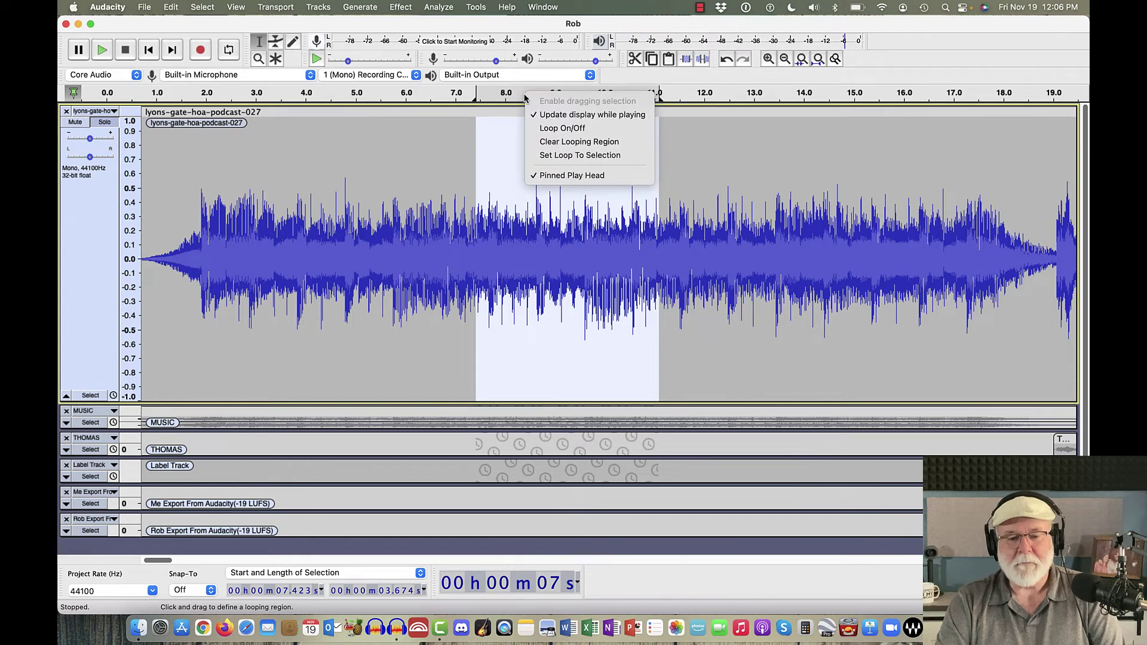
pyautogui.click(534, 141)
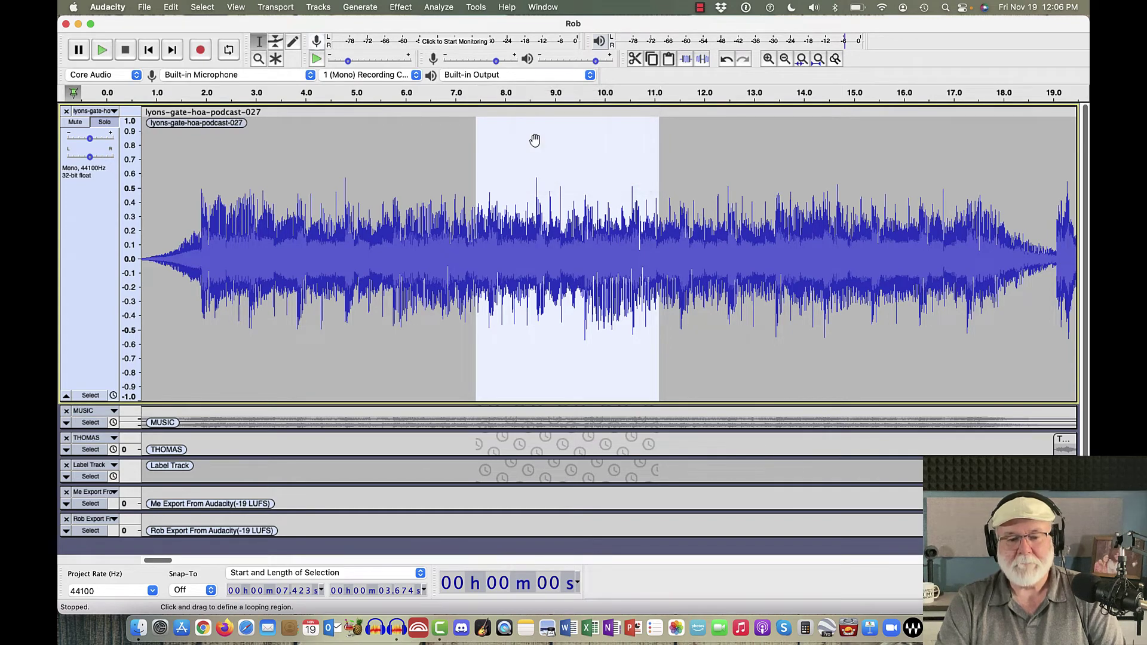
pyautogui.click(456, 204)
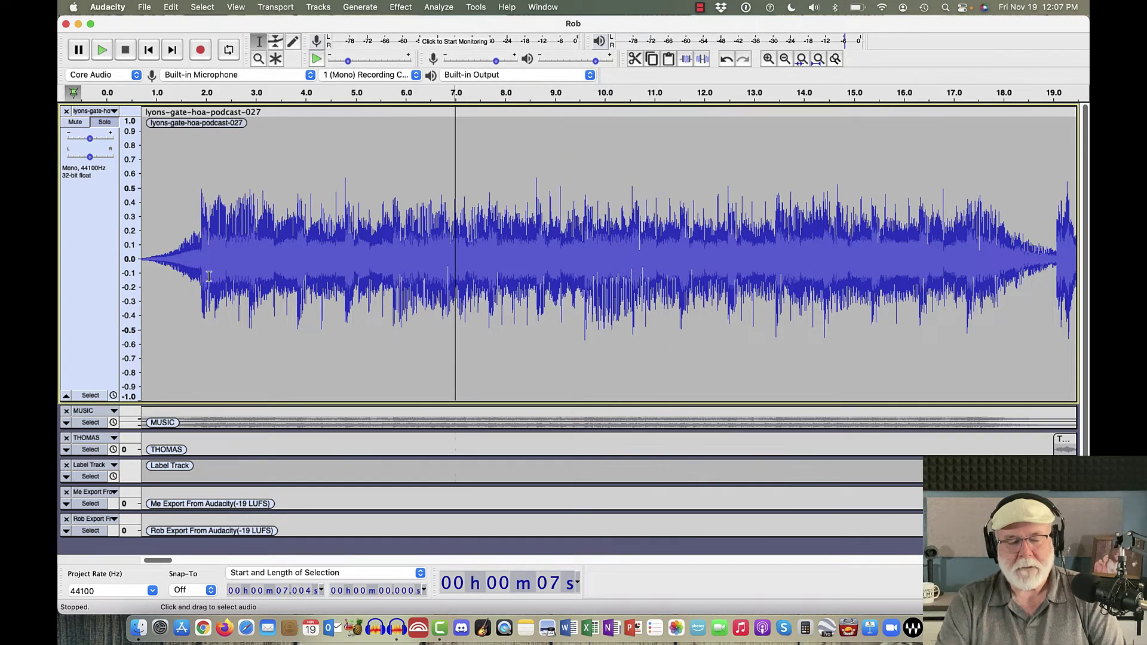
# - Select the whole podcast track and preview Filter Curve EQ for 12 seconds without applying it
pyautogui.click(99, 244)
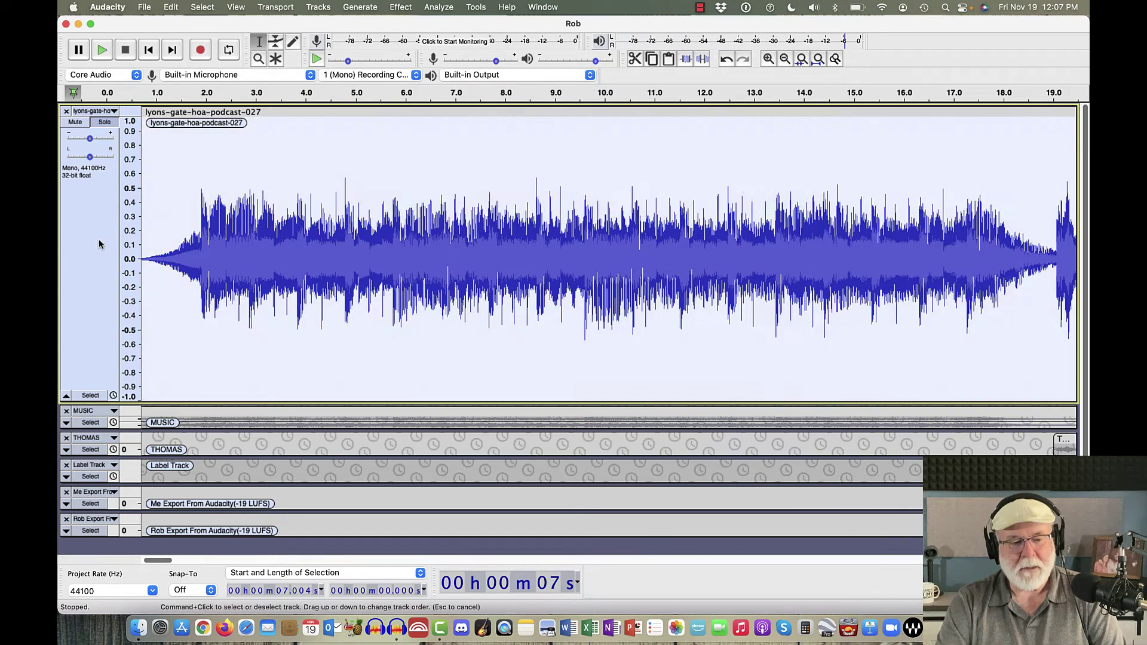
pyautogui.click(398, 8)
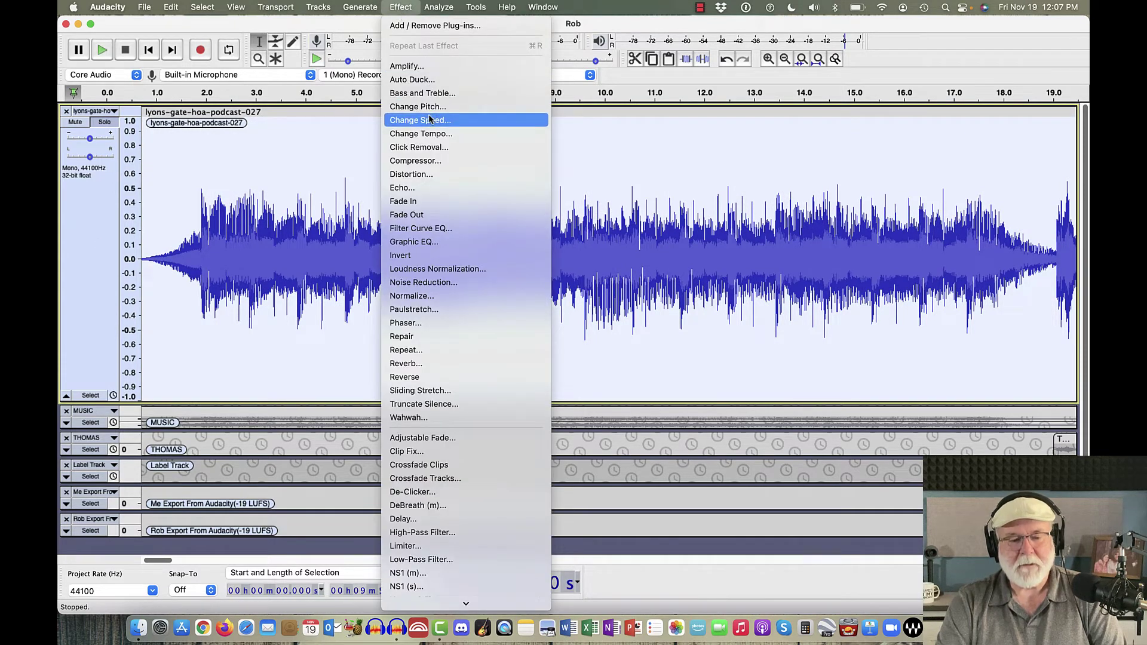
pyautogui.click(437, 230)
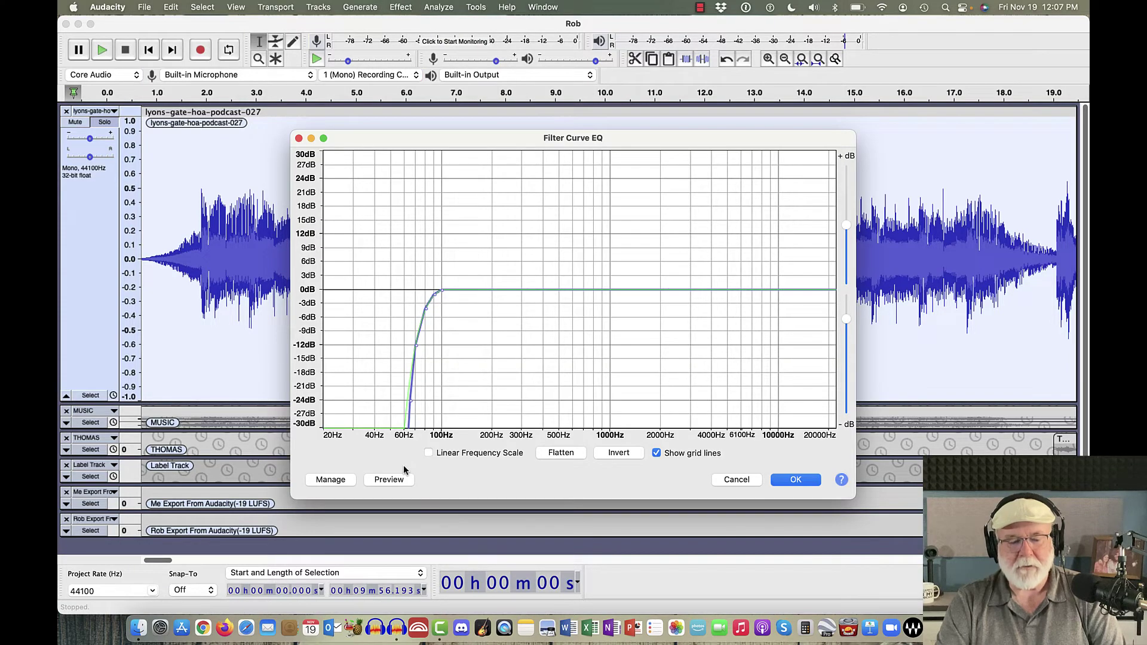
pyautogui.click(398, 478)
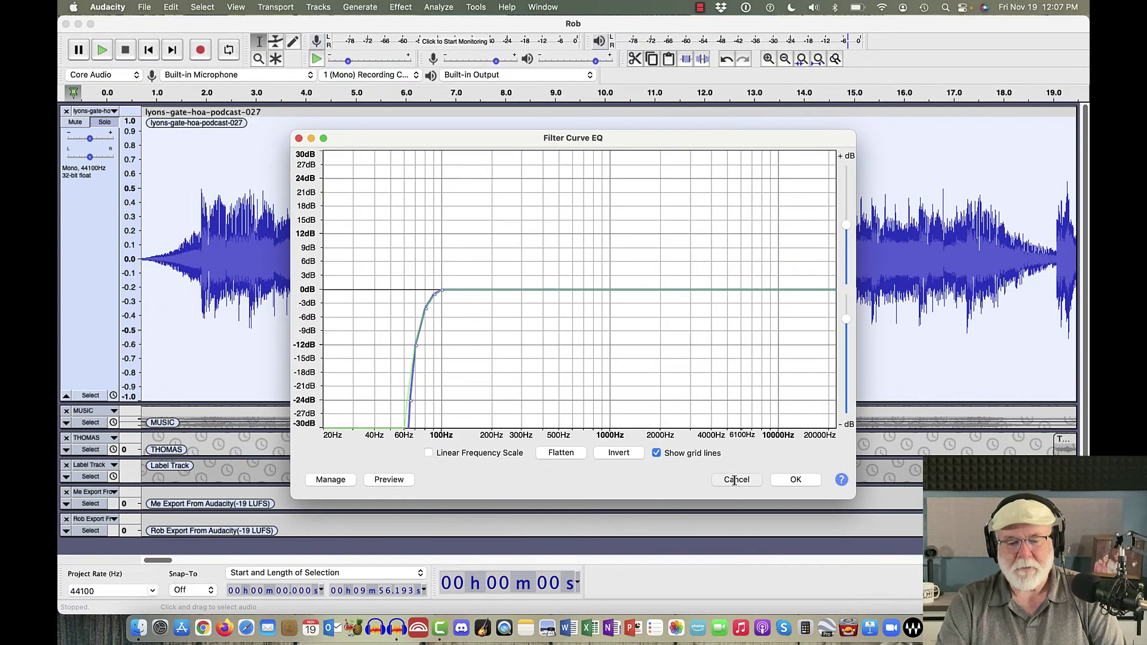
pyautogui.click(735, 479)
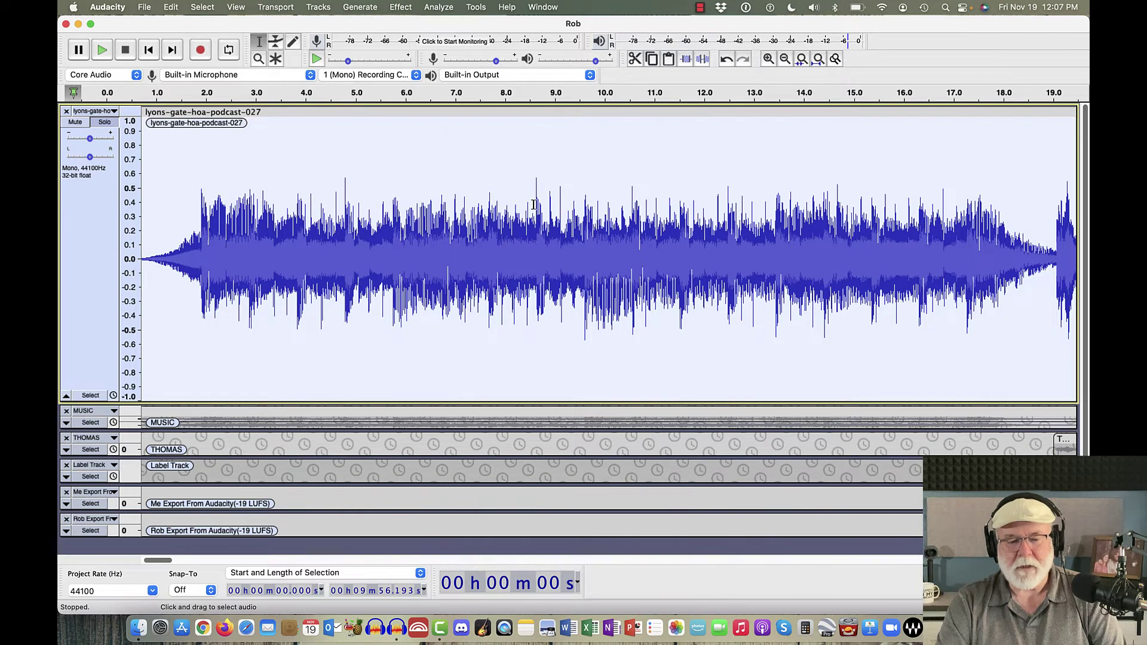
# - Select 4.6 seconds from 7.1 s and preview Filter Curve EQ on it, cancelling without applying
pyautogui.click(459, 208)
pyautogui.moveTo(460, 208); pyautogui.dragTo(689, 220)
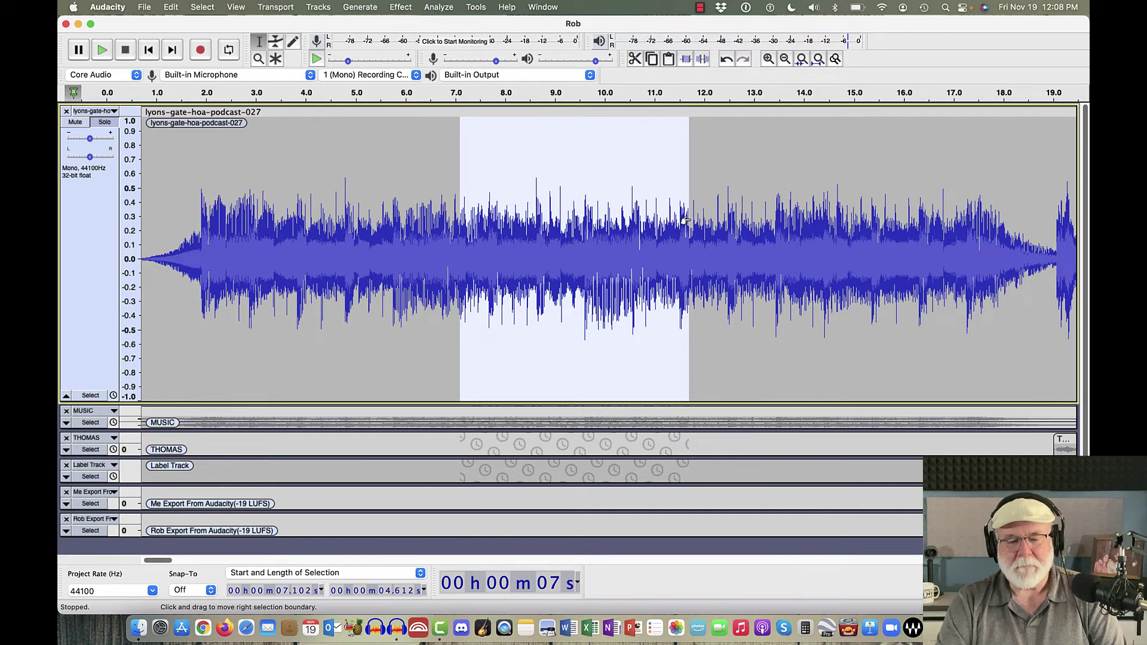
pyautogui.click(408, 10)
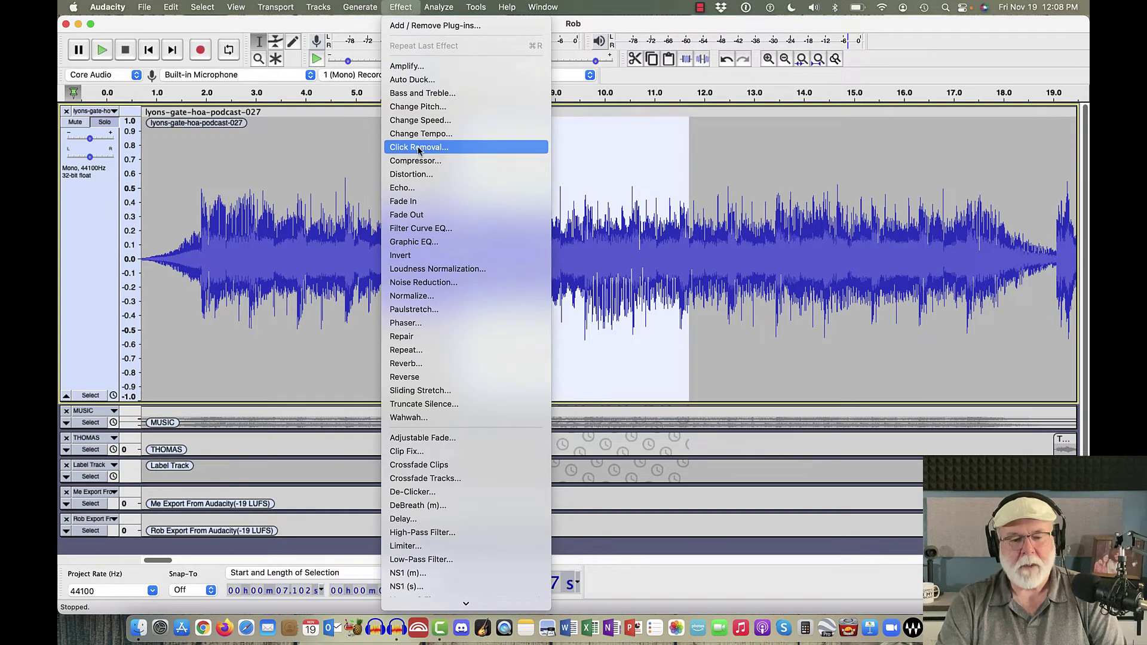
pyautogui.click(412, 229)
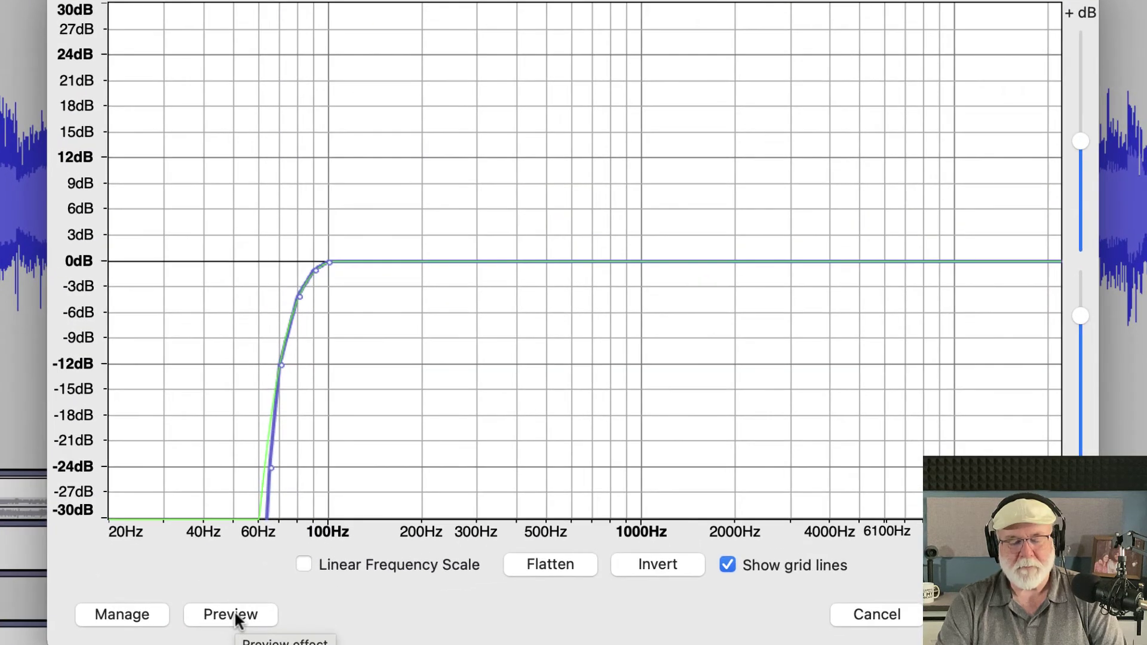
pyautogui.click(232, 615)
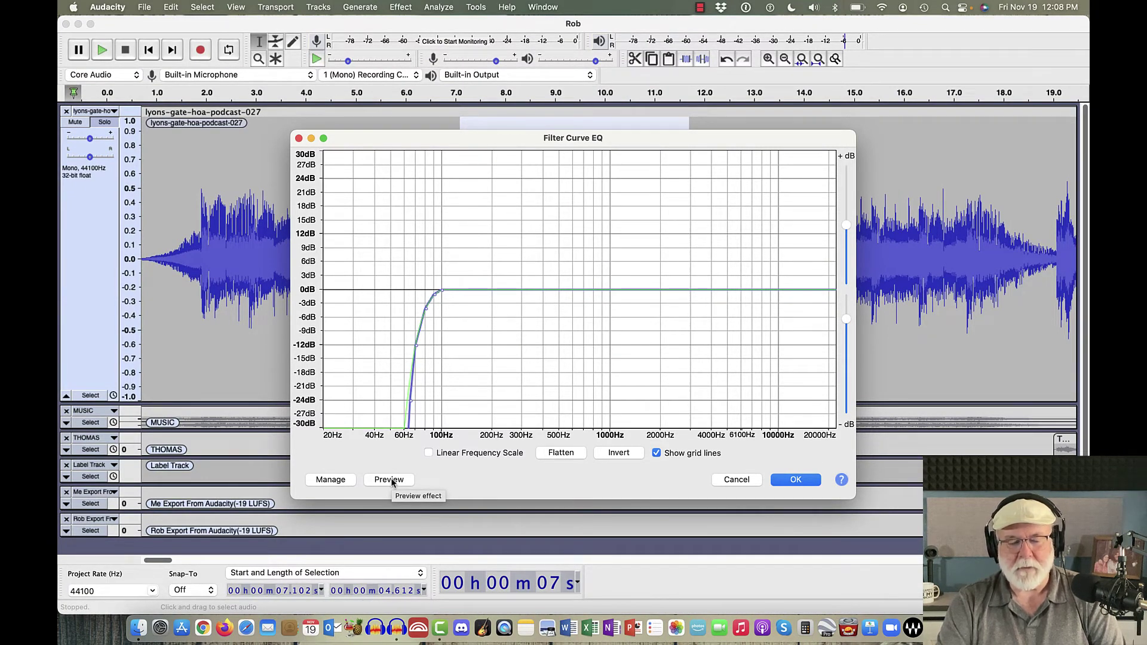
pyautogui.click(736, 480)
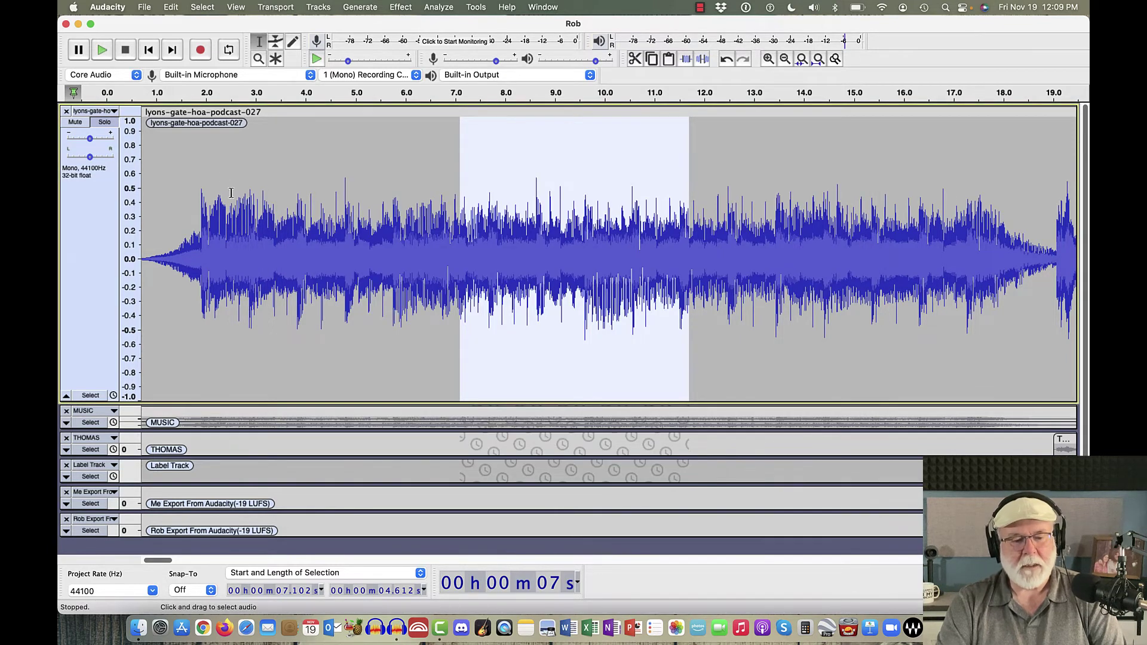
# - Select 2.1 s to 15.5 s and preview Filter Curve EQ on it, cancelling without applying
pyautogui.moveTo(210, 180); pyautogui.dragTo(879, 192)
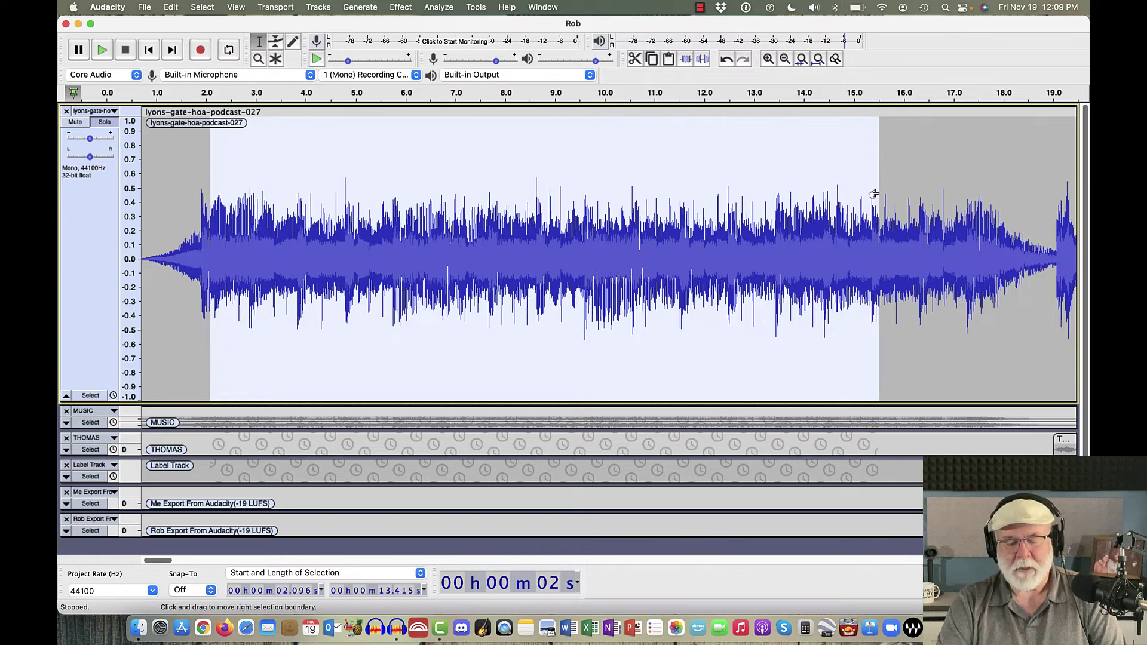
pyautogui.click(398, 8)
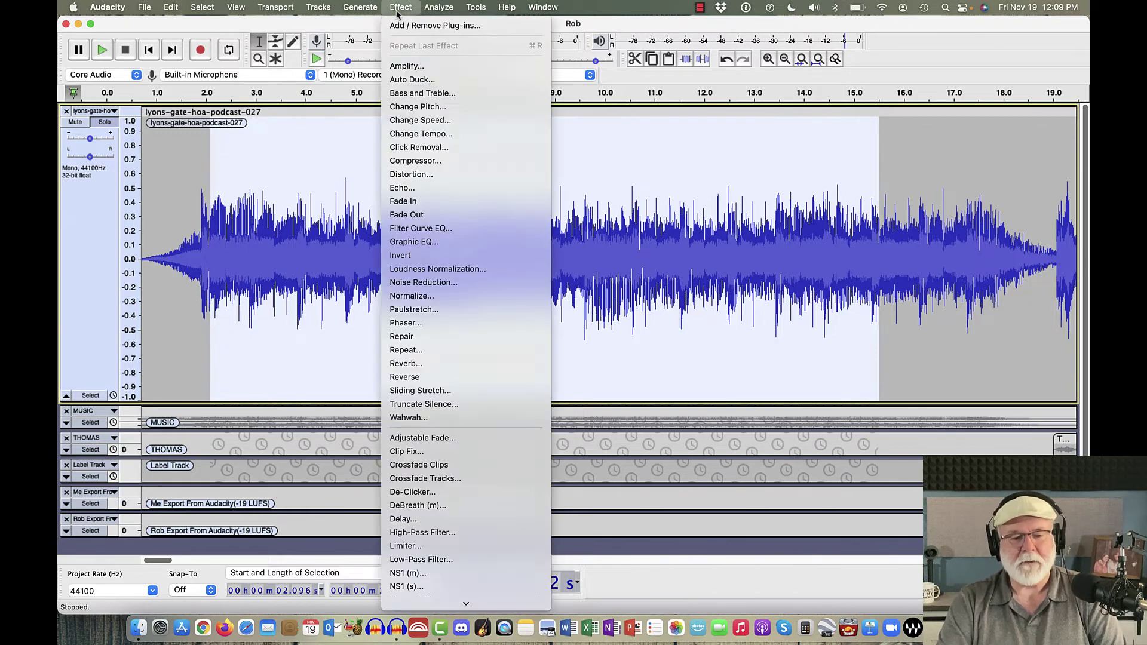
pyautogui.click(567, 374)
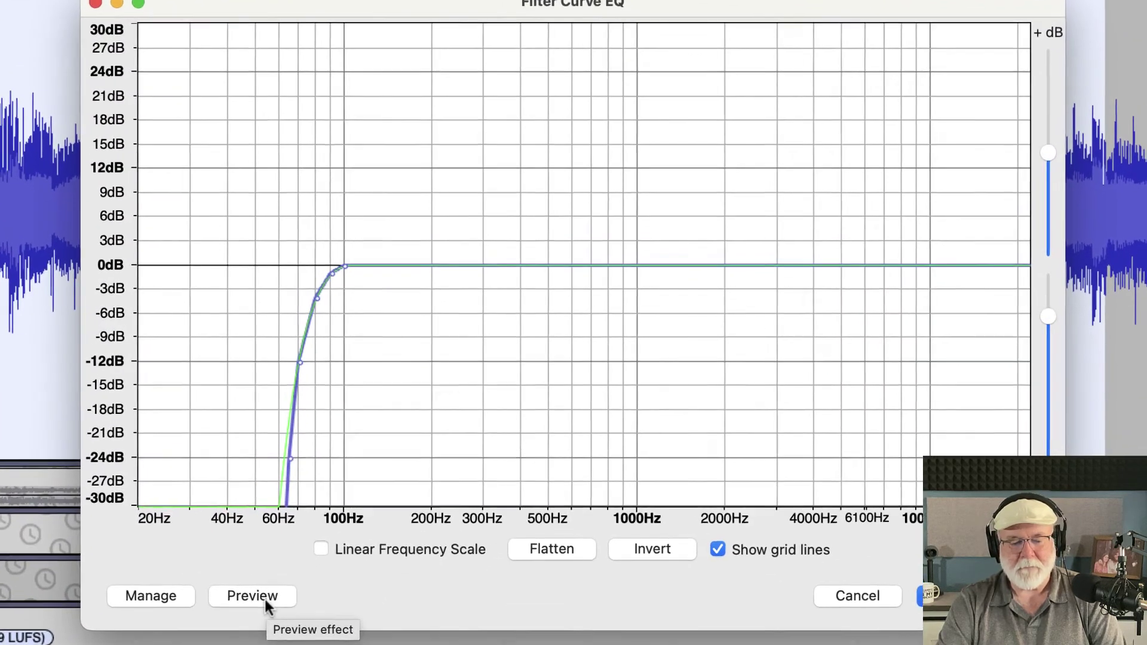
pyautogui.click(264, 599)
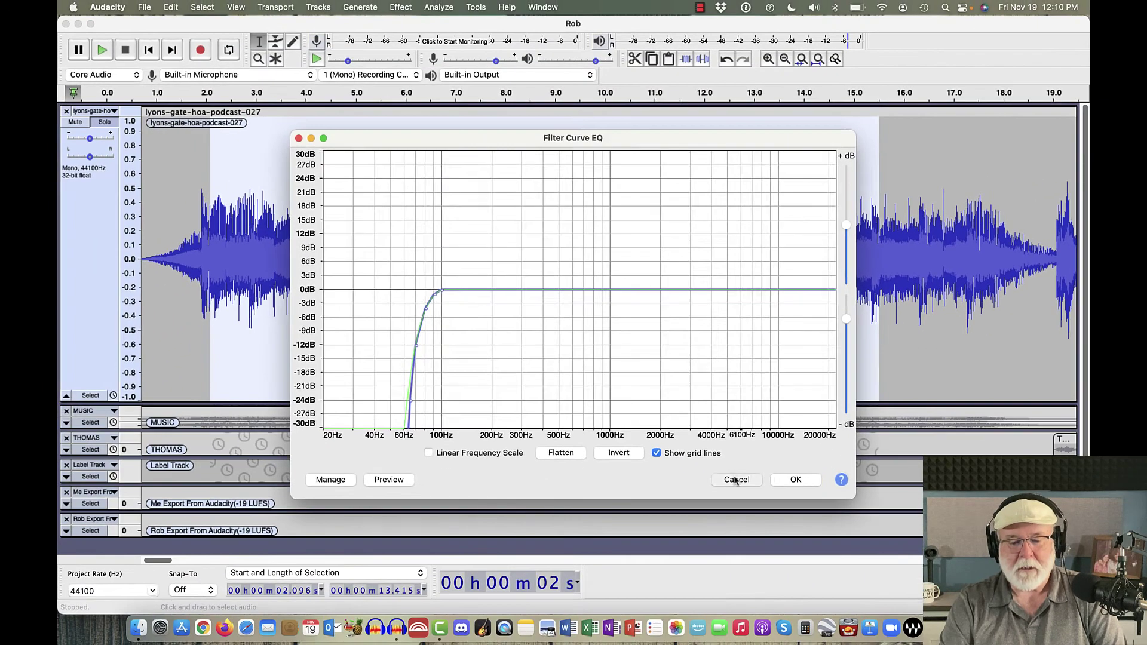
pyautogui.click(753, 497)
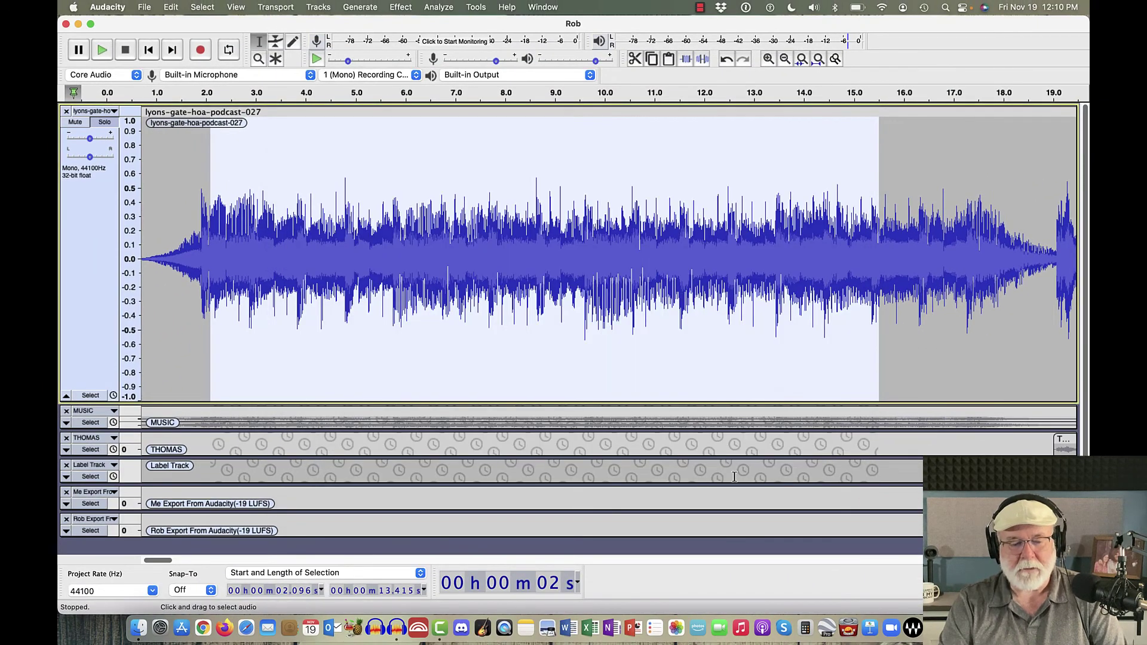